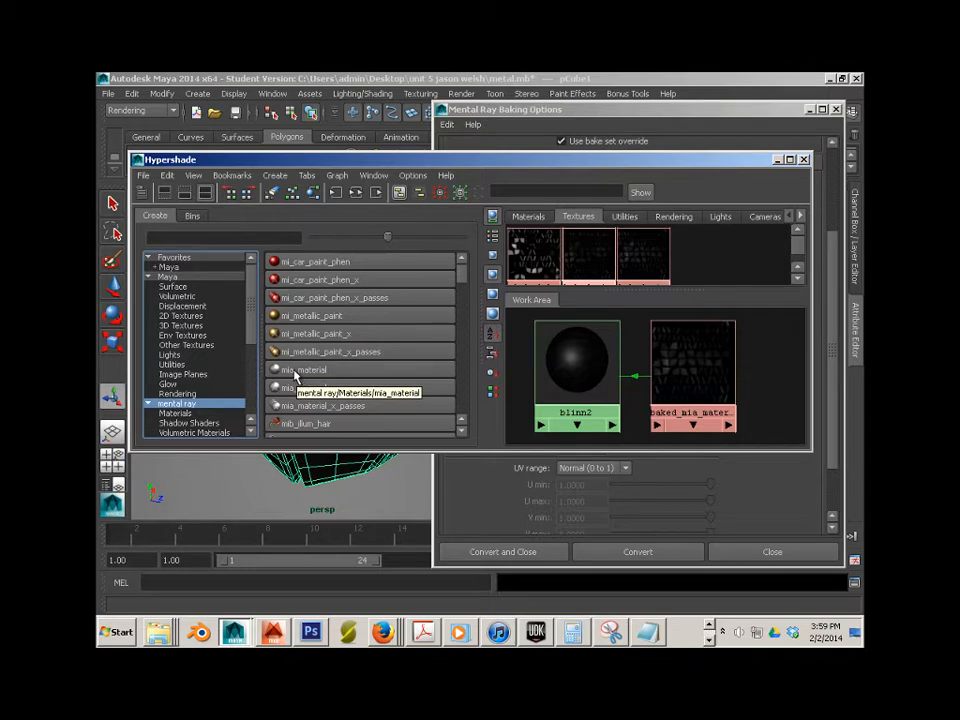
Create a mental ray mia_material and assign it to the faceted ball in the perspective view
{"action": "left_click", "coordinate": [296, 374]}
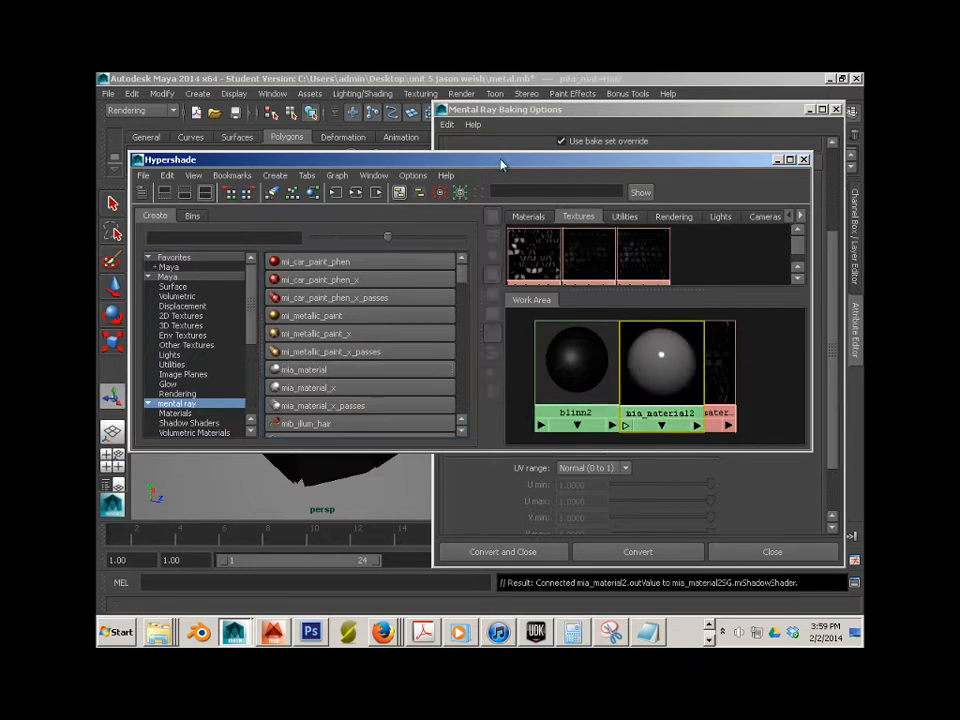
{"action": "left_click_drag", "start_coordinate": [490, 162], "coordinate": [860, 198]}
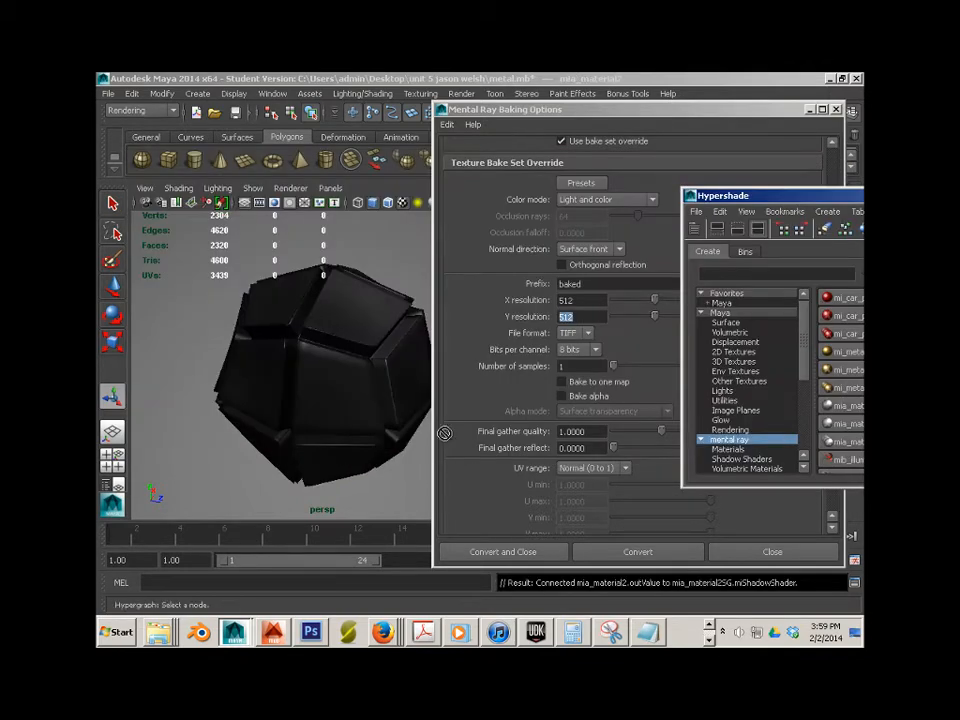
{"action": "middle_click_drag", "start_coordinate": [273, 387], "coordinate": [342, 398]}
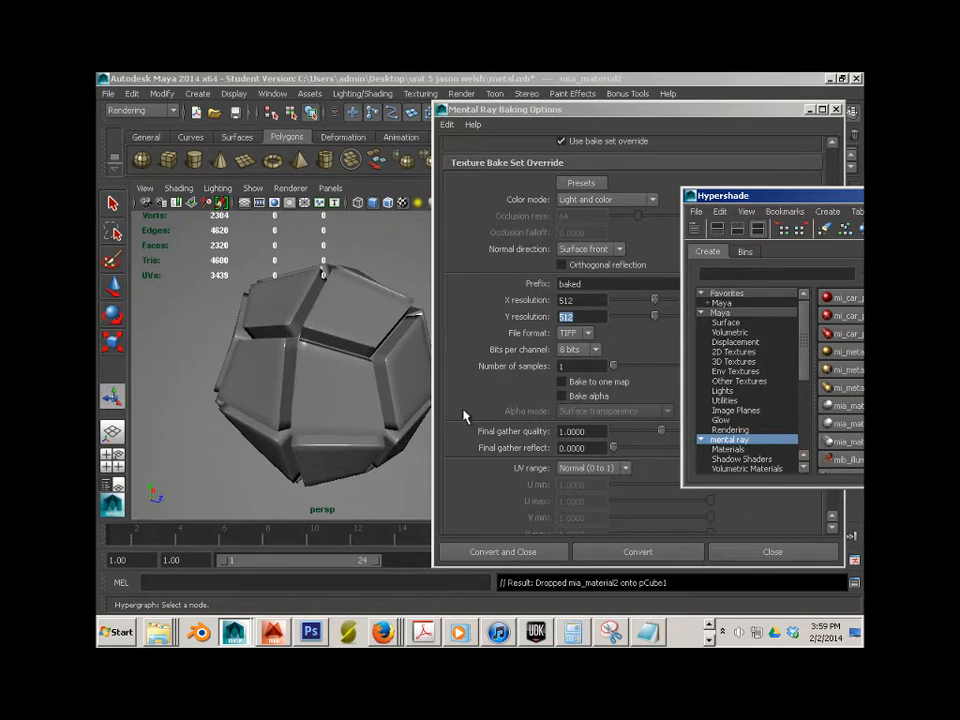
Select the ball and blend the FrostedGlass preset into its mia_material2 at 50%, clearing the floating windows out of the way
{"action": "left_click", "coordinate": [364, 398]}
{"action": "left_click_drag", "start_coordinate": [725, 195], "coordinate": [831, 502]}
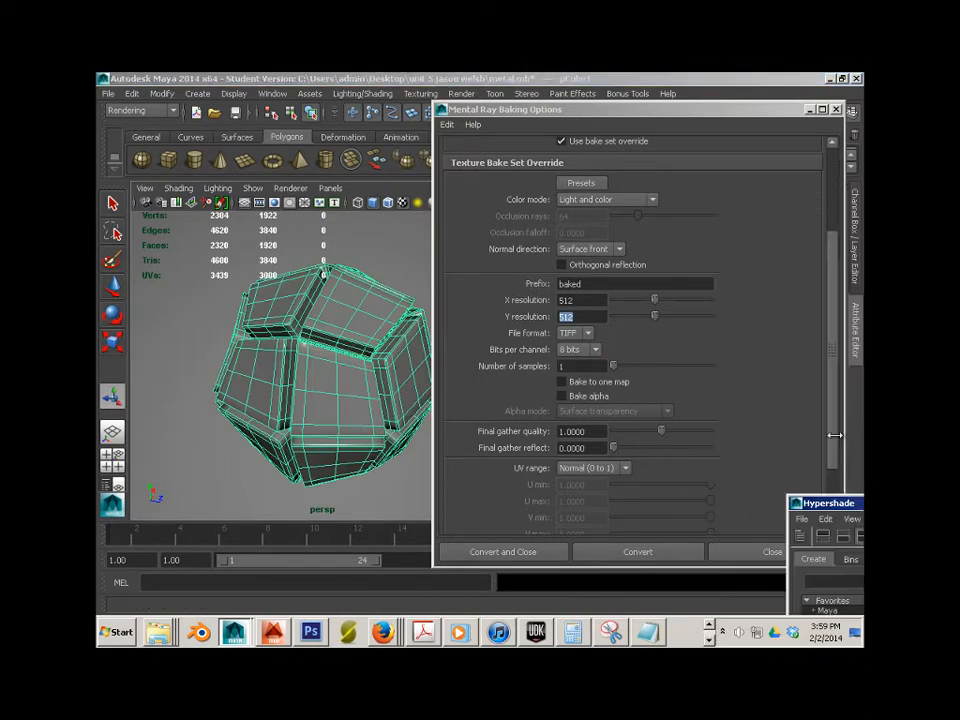
{"action": "left_click", "coordinate": [811, 109]}
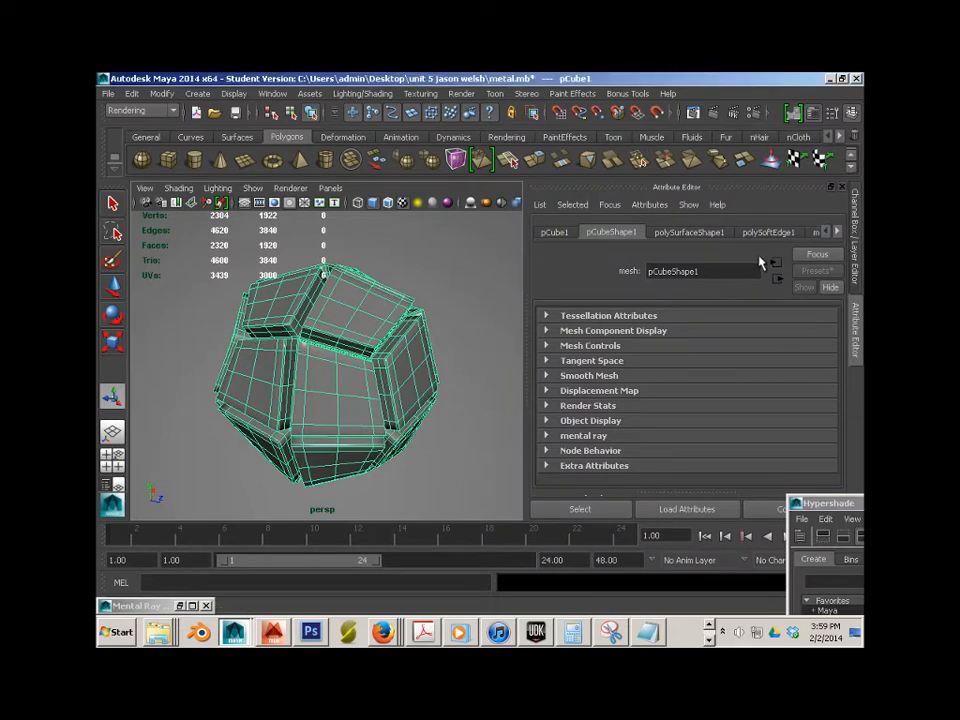
{"action": "left_click", "coordinate": [816, 115]}
{"action": "left_click", "coordinate": [816, 115]}
{"action": "left_click", "coordinate": [826, 232]}
{"action": "left_click", "coordinate": [785, 232]}
{"action": "left_click", "coordinate": [816, 271]}
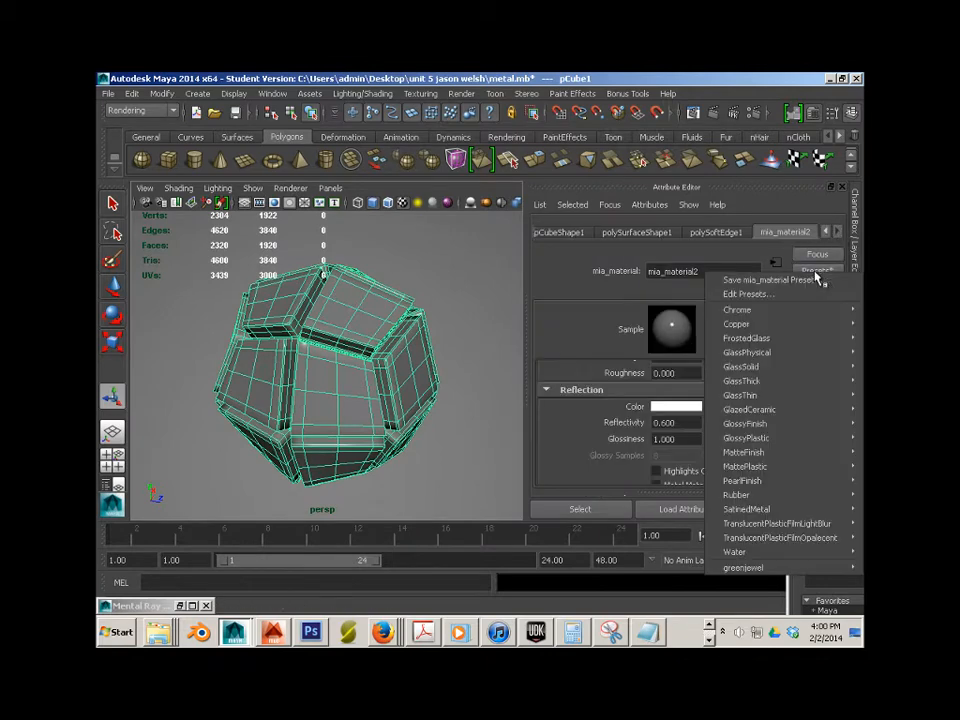
{"action": "mouse_move", "coordinate": [785, 342]}
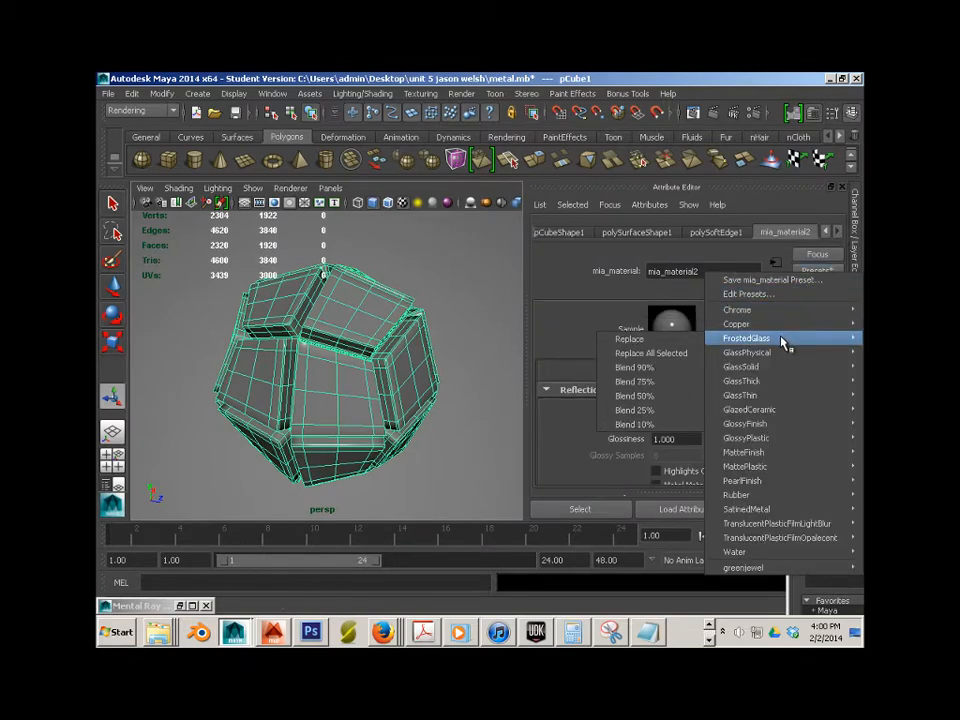
{"action": "left_click", "coordinate": [657, 397]}
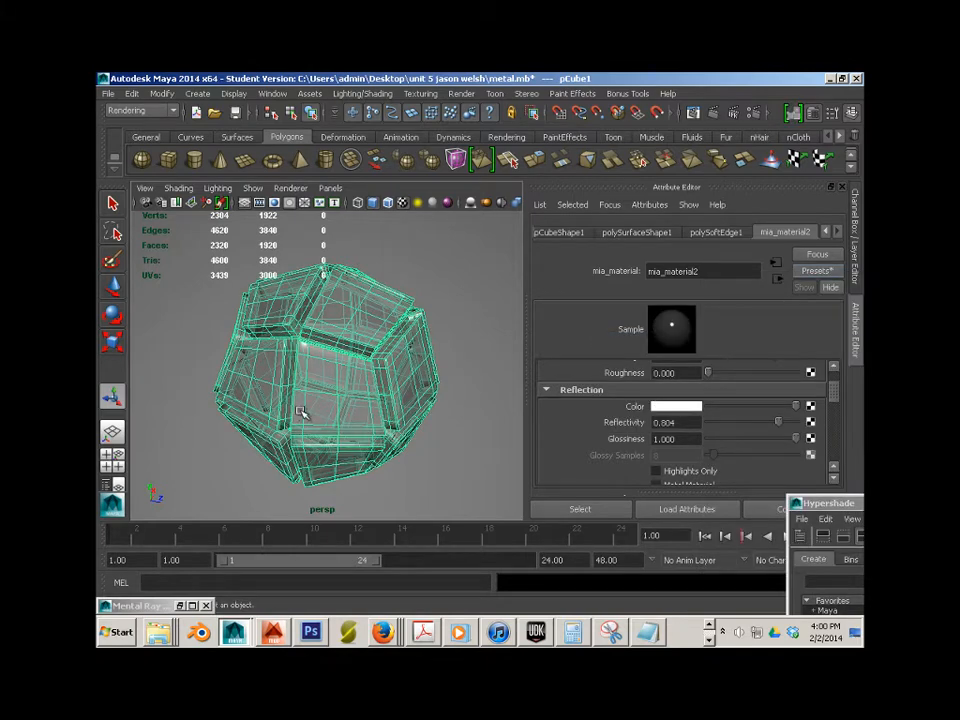
Move the Hypershade window out of the way and show the attributes of mia_material2 again
{"action": "right_click", "coordinate": [323, 335]}
{"action": "right_click_drag", "start_coordinate": [378, 322], "coordinate": [382, 321]}
{"action": "left_click", "coordinate": [468, 421]}
{"action": "left_click", "coordinate": [391, 430]}
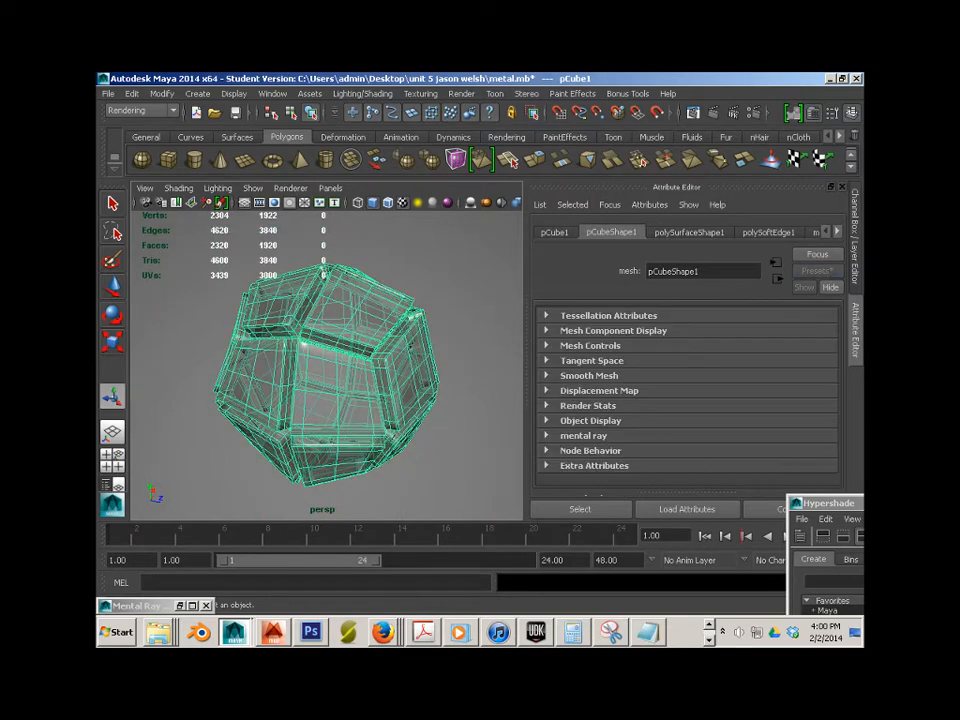
{"action": "left_click_drag", "start_coordinate": [858, 505], "coordinate": [635, 603]}
{"action": "left_click", "coordinate": [740, 534]}
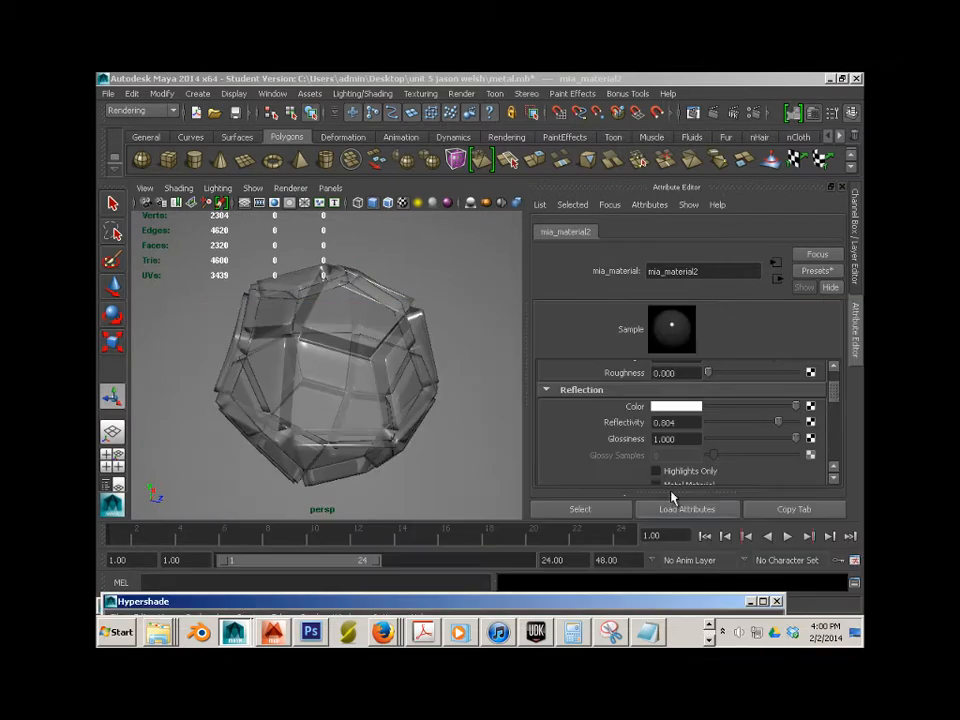
Set the reflection color of mia_material2 to yellow and lower its reflectivity to 0.111 and glossiness to 0.274
{"action": "left_click", "coordinate": [676, 409]}
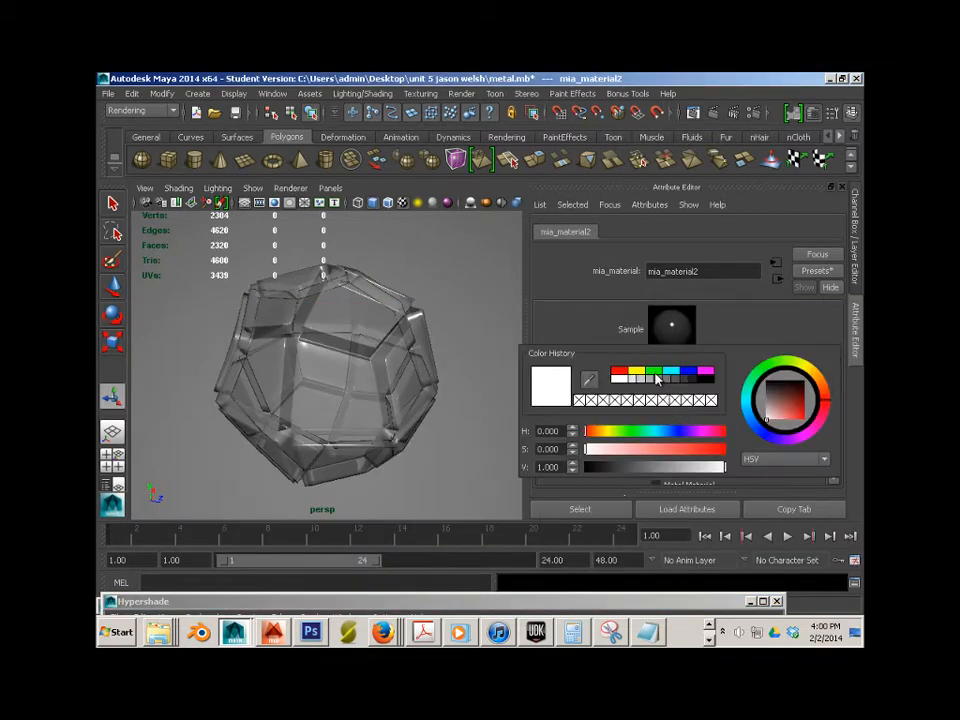
{"action": "left_click", "coordinate": [655, 374]}
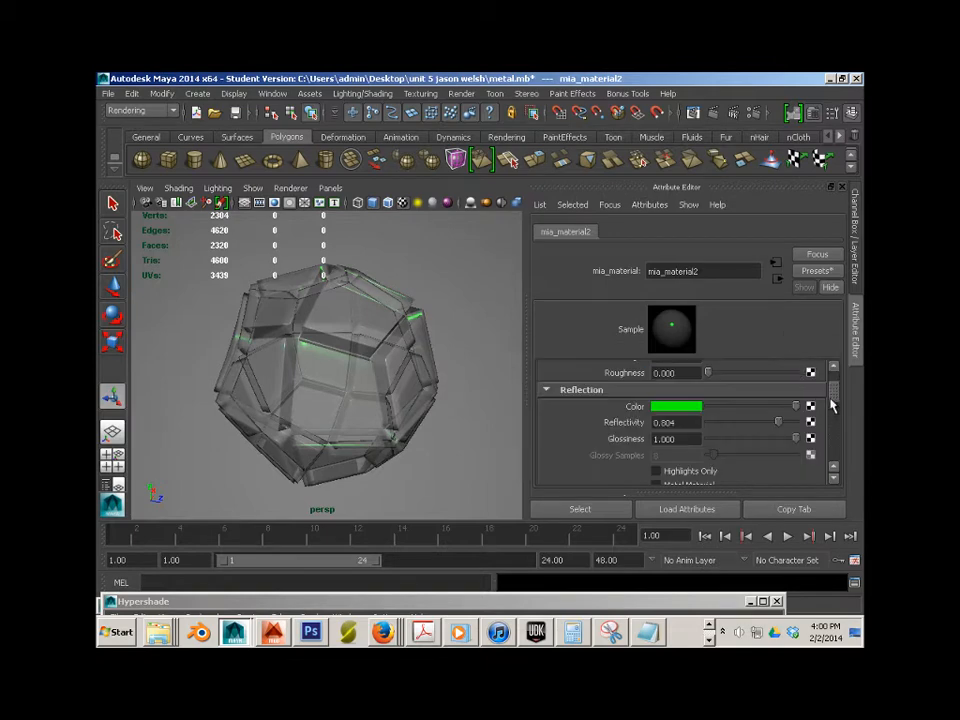
{"action": "scroll", "coordinate": [832, 385], "scroll_direction": "up", "scroll_amount": 3}
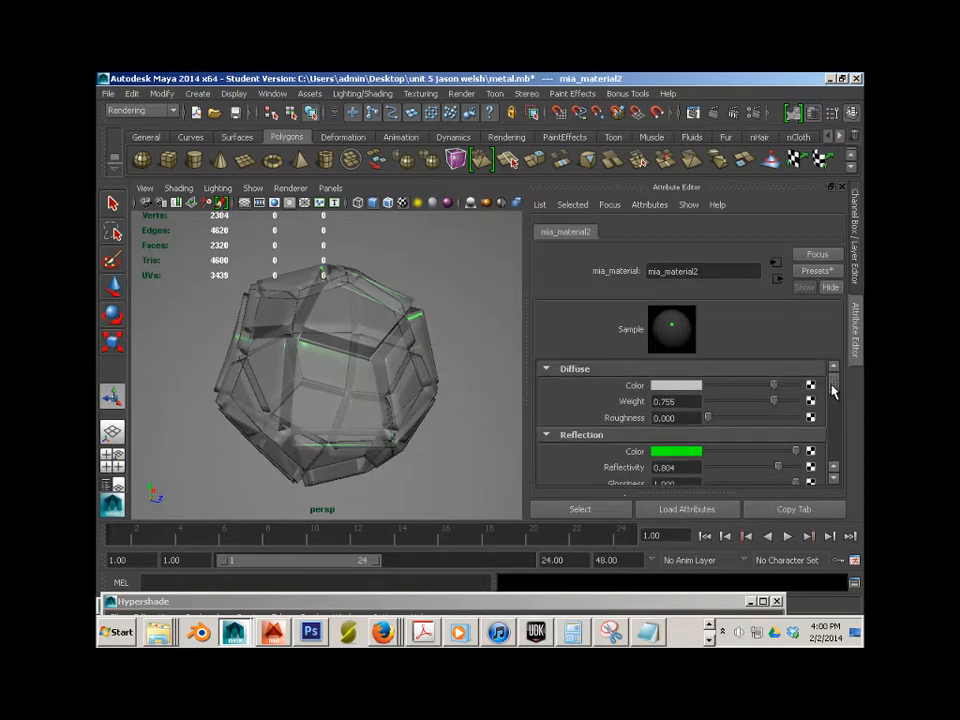
{"action": "left_click", "coordinate": [666, 453]}
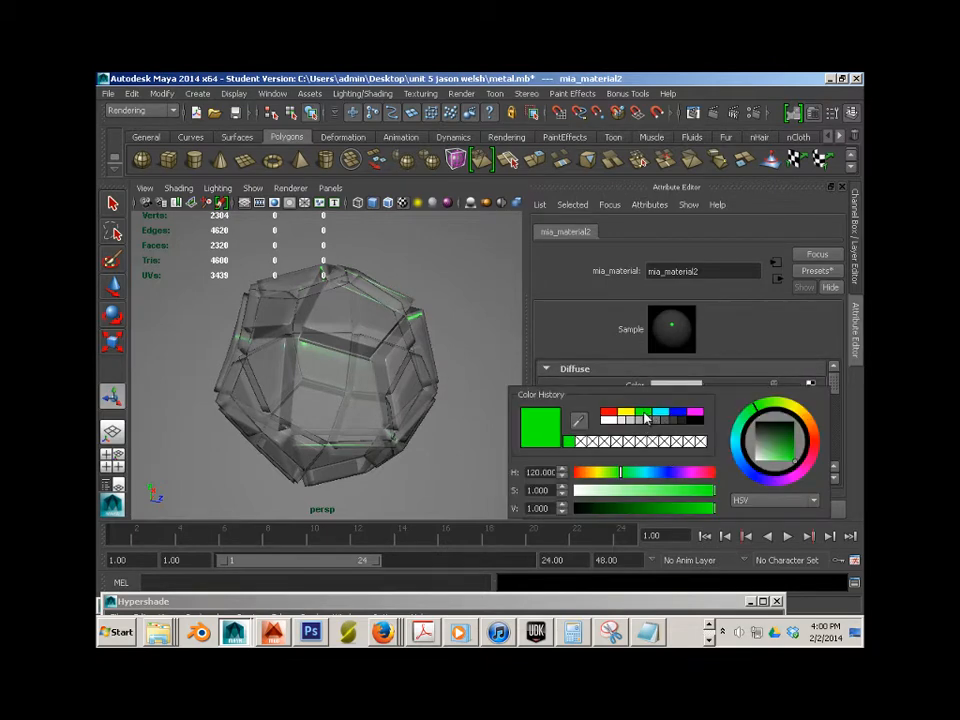
{"action": "left_click", "coordinate": [630, 419]}
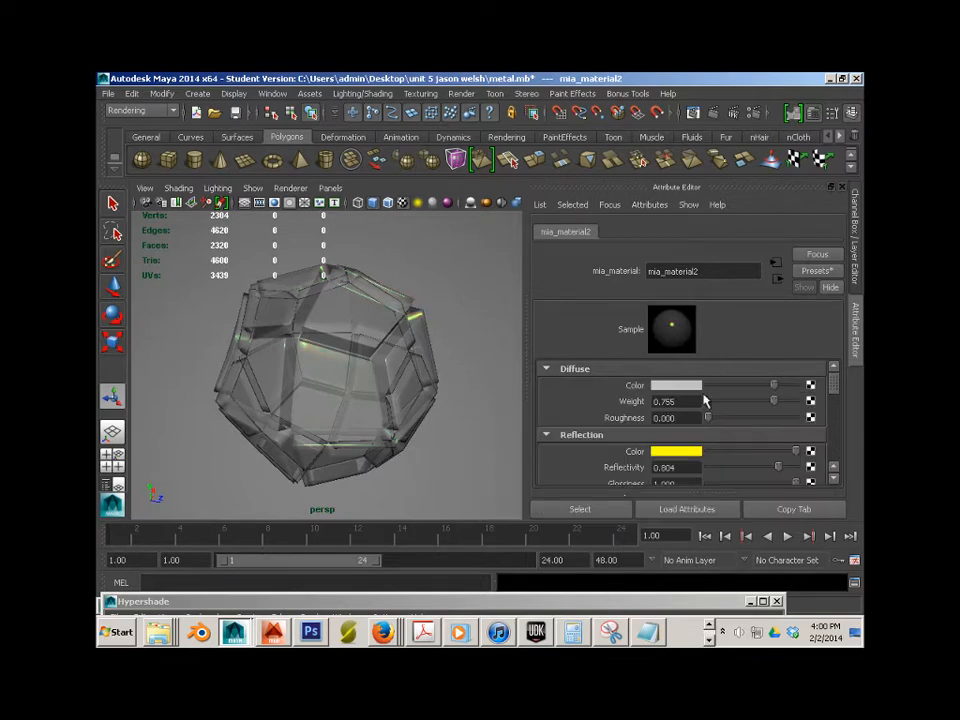
{"action": "left_click_drag", "start_coordinate": [776, 467], "coordinate": [723, 489]}
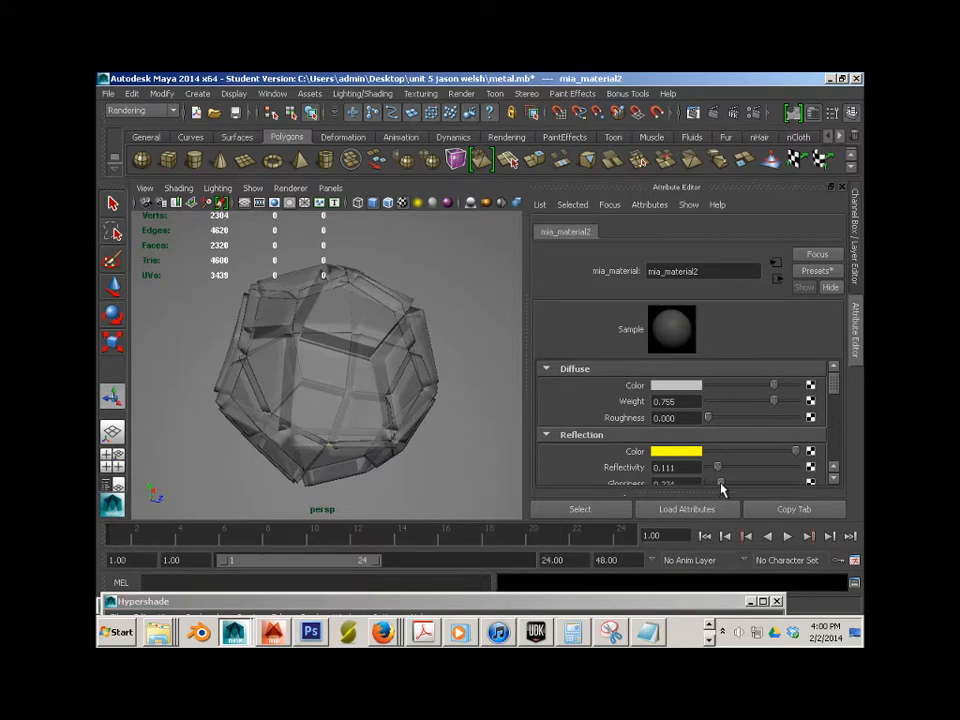
Set the diffuse color of mia_material2 to green
{"action": "left_click_drag", "start_coordinate": [834, 388], "coordinate": [834, 391]}
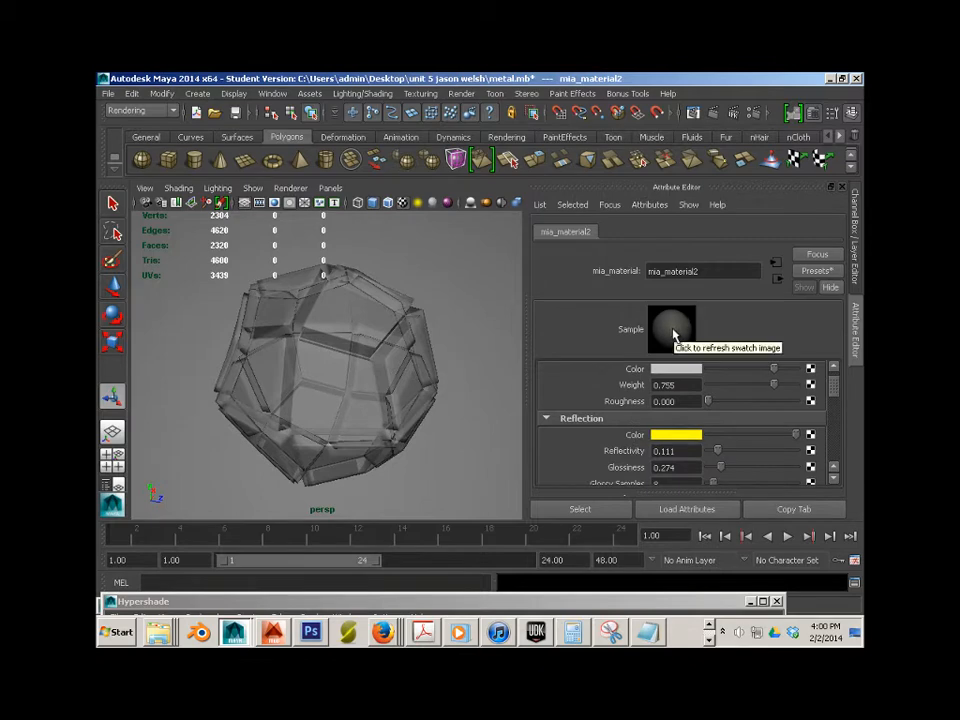
{"action": "left_click", "coordinate": [676, 369]}
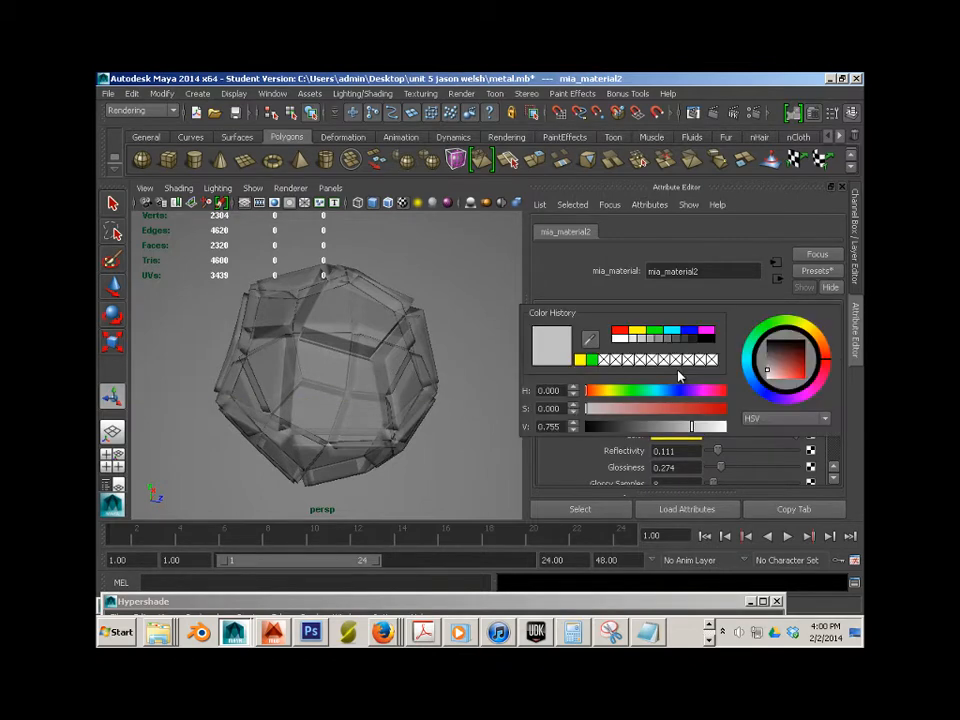
{"action": "left_click", "coordinate": [655, 333]}
Render the perspective view with mental ray to preview the green glass, and close the render window
{"action": "left_click", "coordinate": [362, 243]}
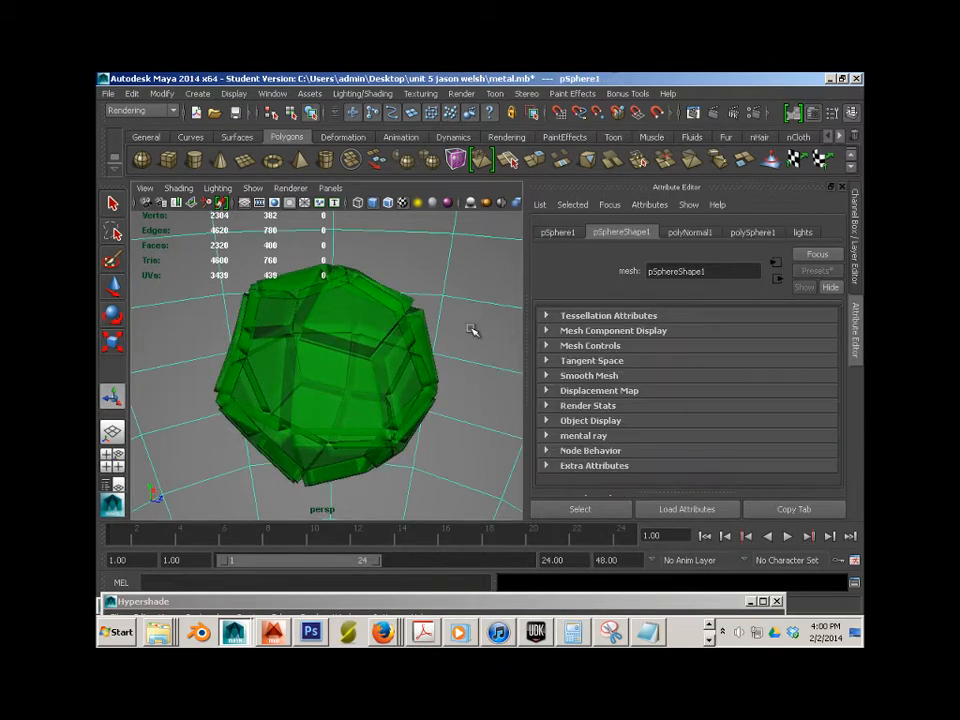
{"action": "left_click", "coordinate": [709, 114]}
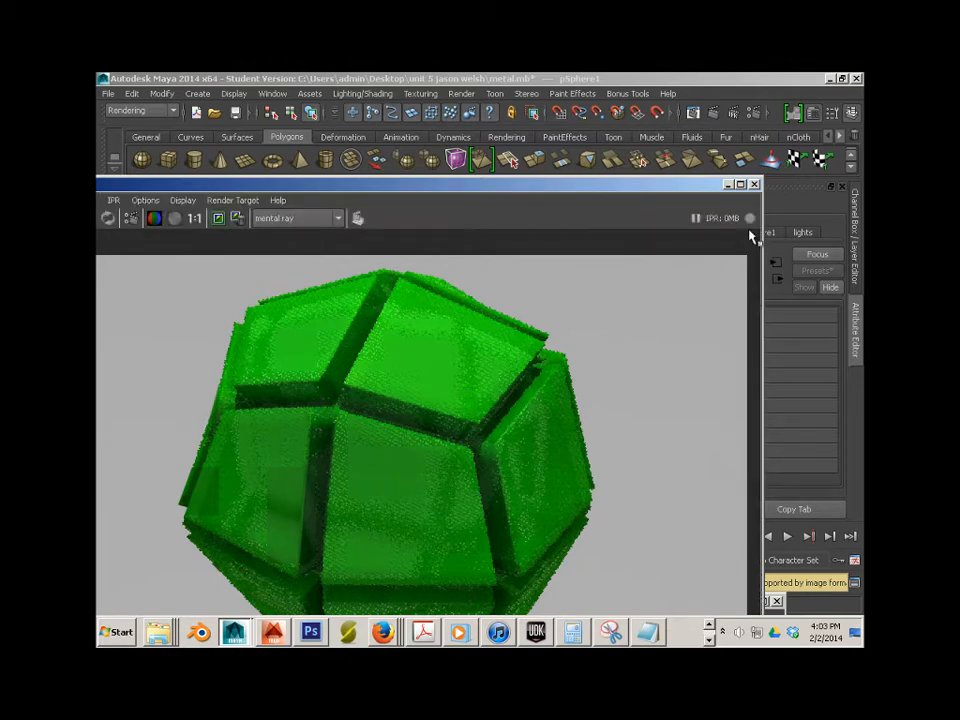
{"action": "left_click", "coordinate": [754, 185]}
Select the green glass ball in the perspective view
{"action": "left_click", "coordinate": [385, 330]}
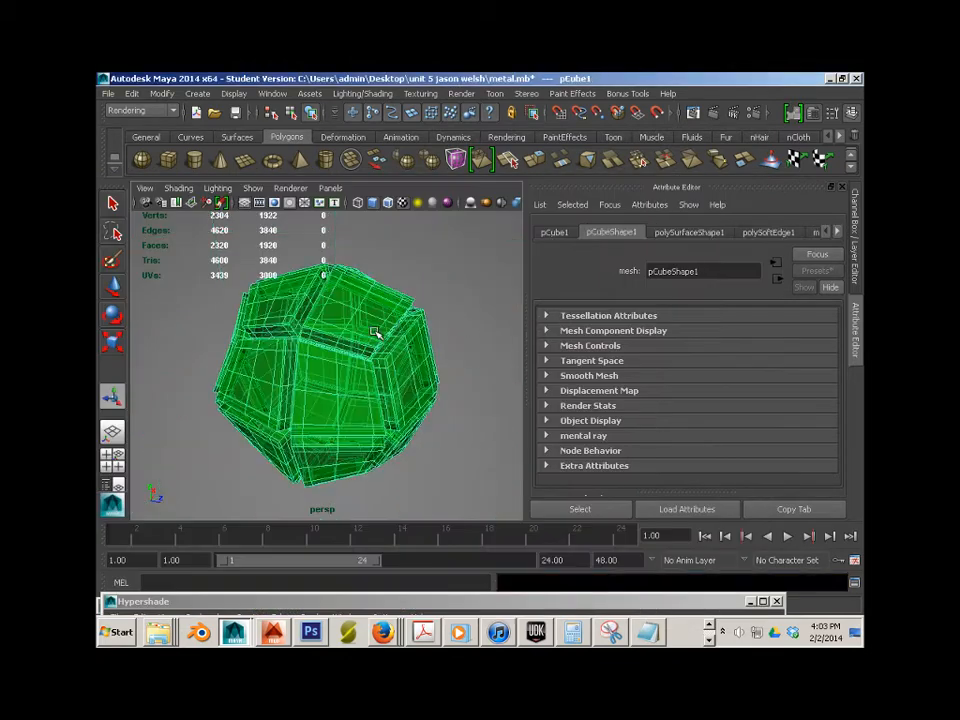
{"action": "scroll", "coordinate": [367, 343], "scroll_direction": "down", "scroll_amount": 3}
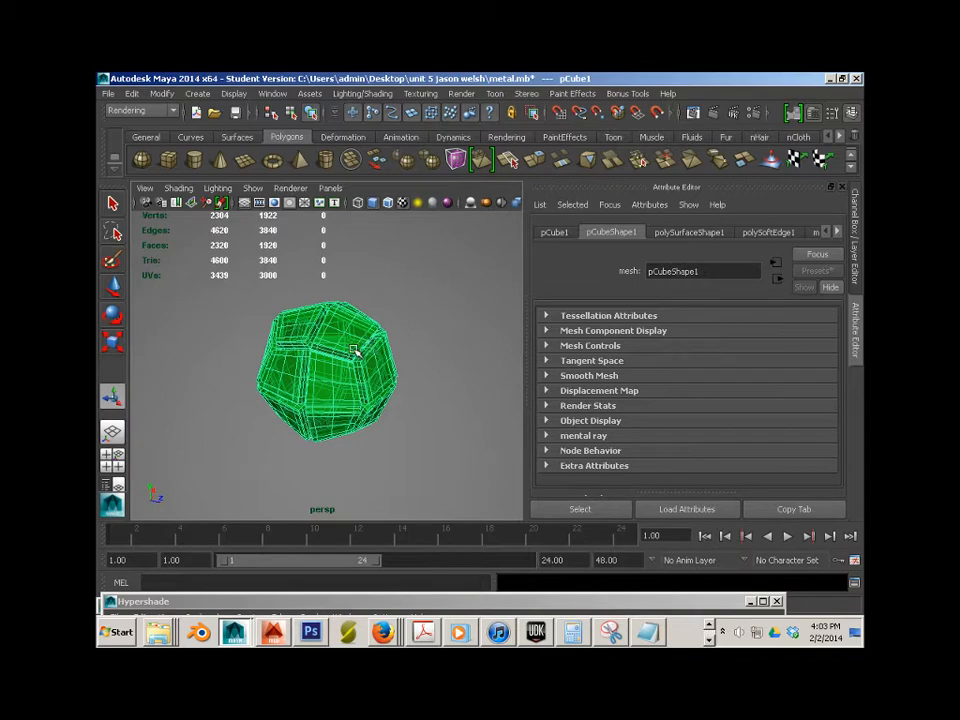
{"action": "right_click_drag", "start_coordinate": [356, 349], "coordinate": [390, 321]}
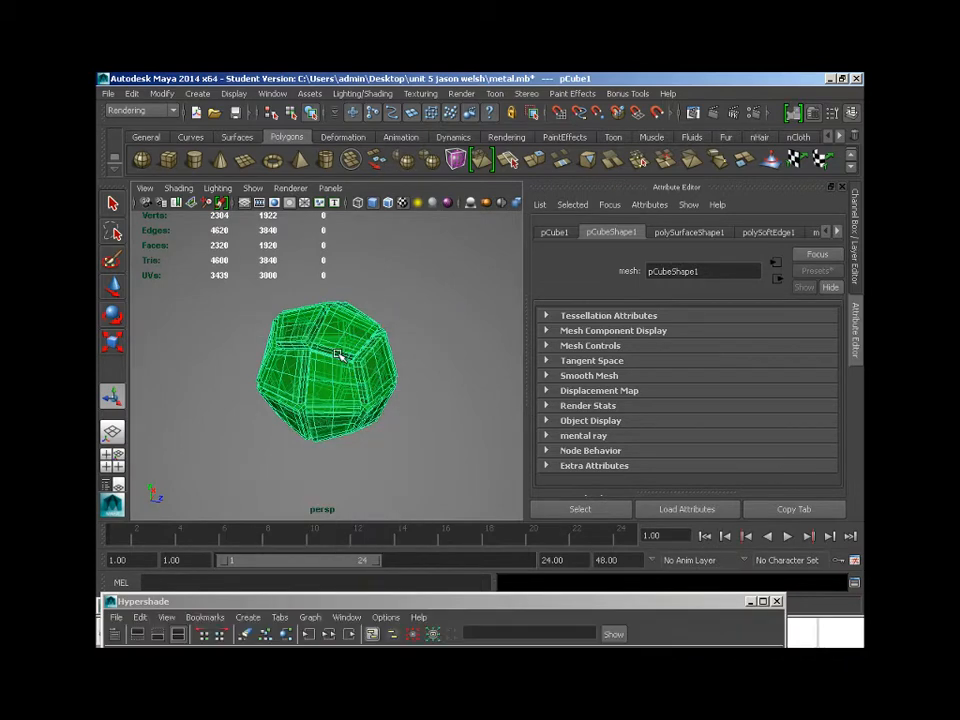
{"action": "right_click_drag", "start_coordinate": [339, 354], "coordinate": [403, 332]}
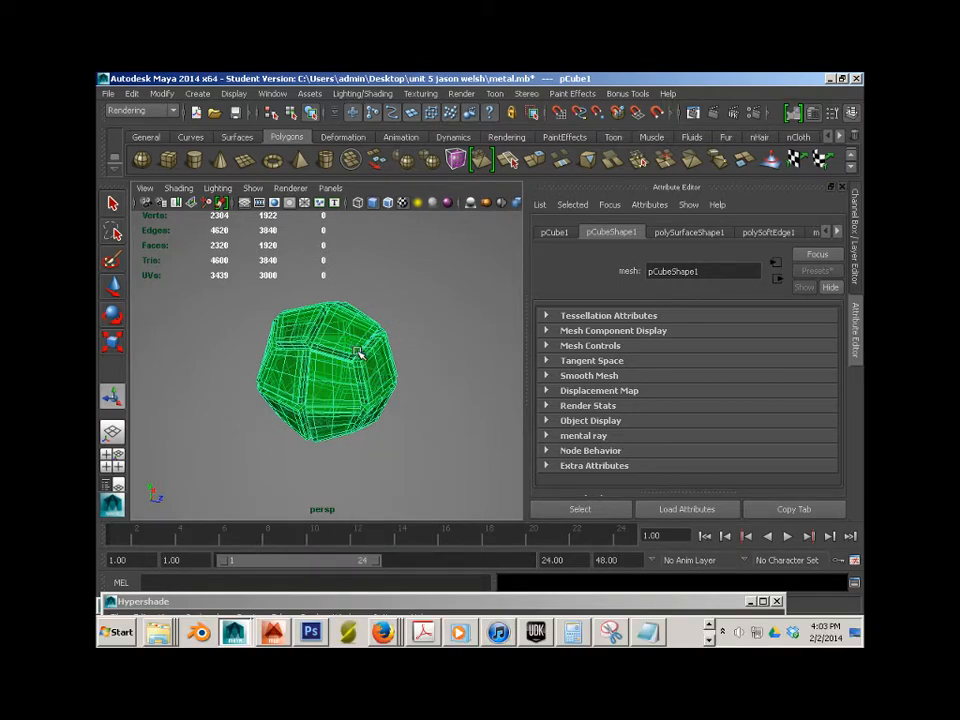
{"action": "left_click", "coordinate": [362, 94]}
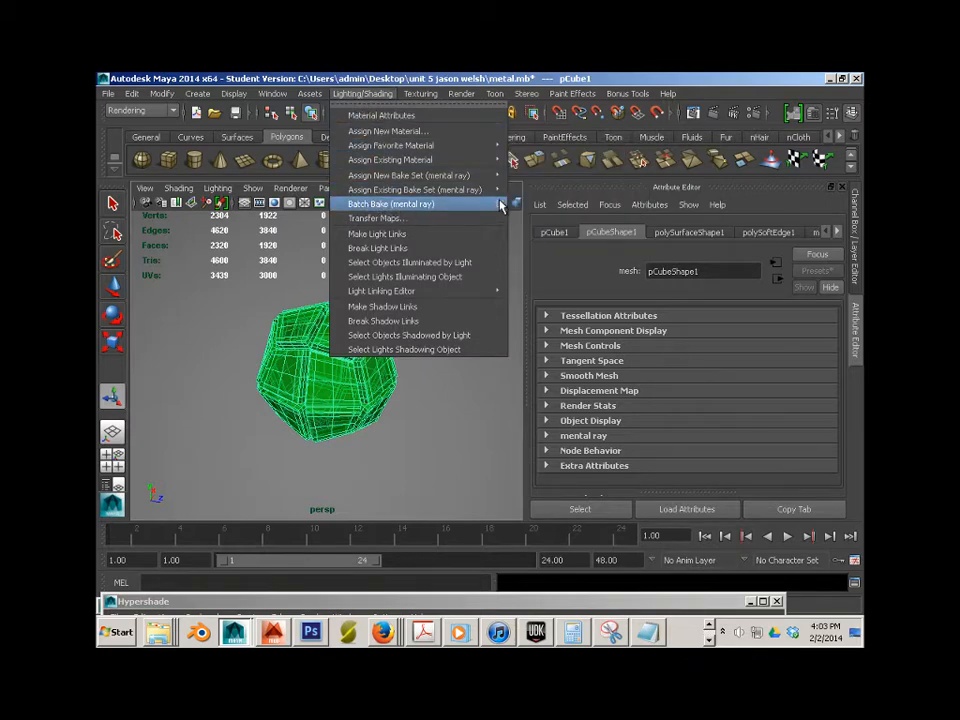
{"action": "left_click", "coordinate": [500, 204]}
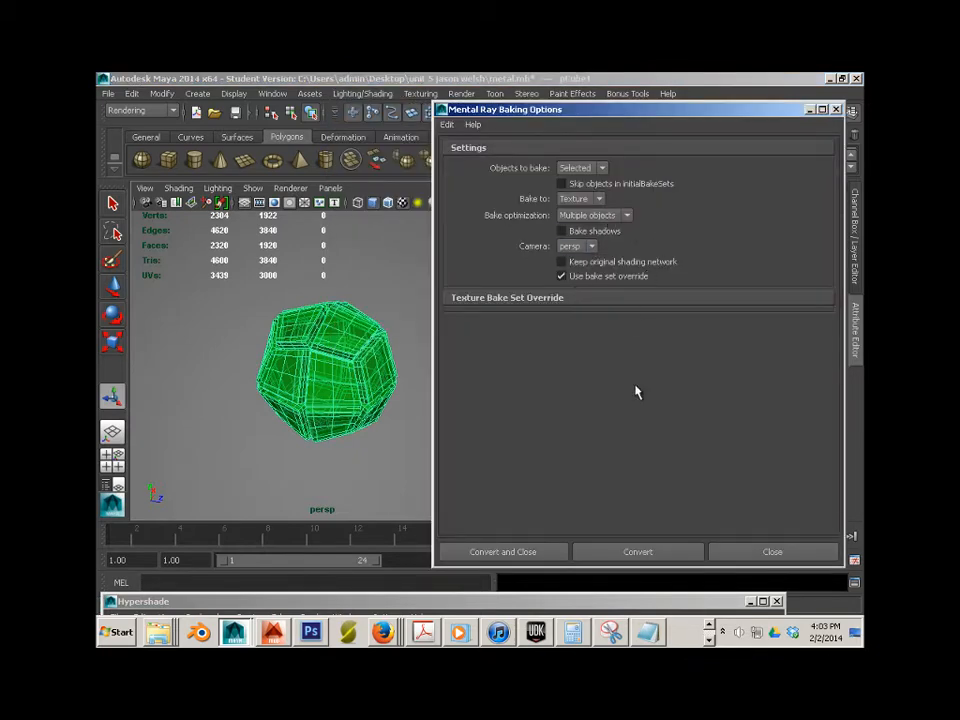
{"action": "left_click", "coordinate": [806, 553]}
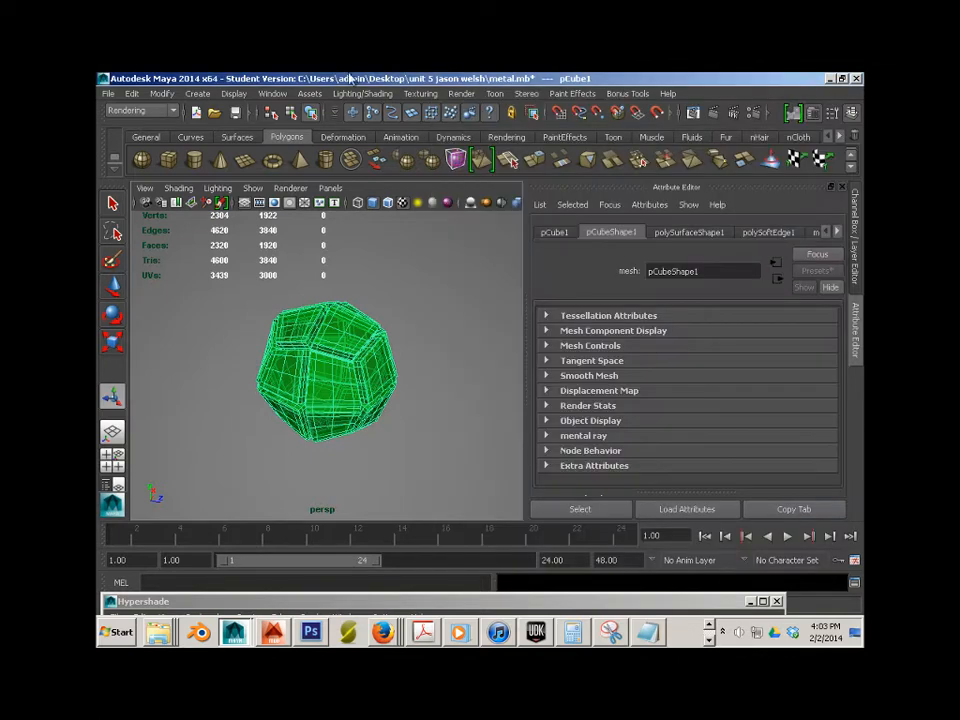
Batch bake the selected ball to a 512 by 512 TIFF texture with mental ray, using the prefix baked_glass
{"action": "left_click", "coordinate": [362, 94]}
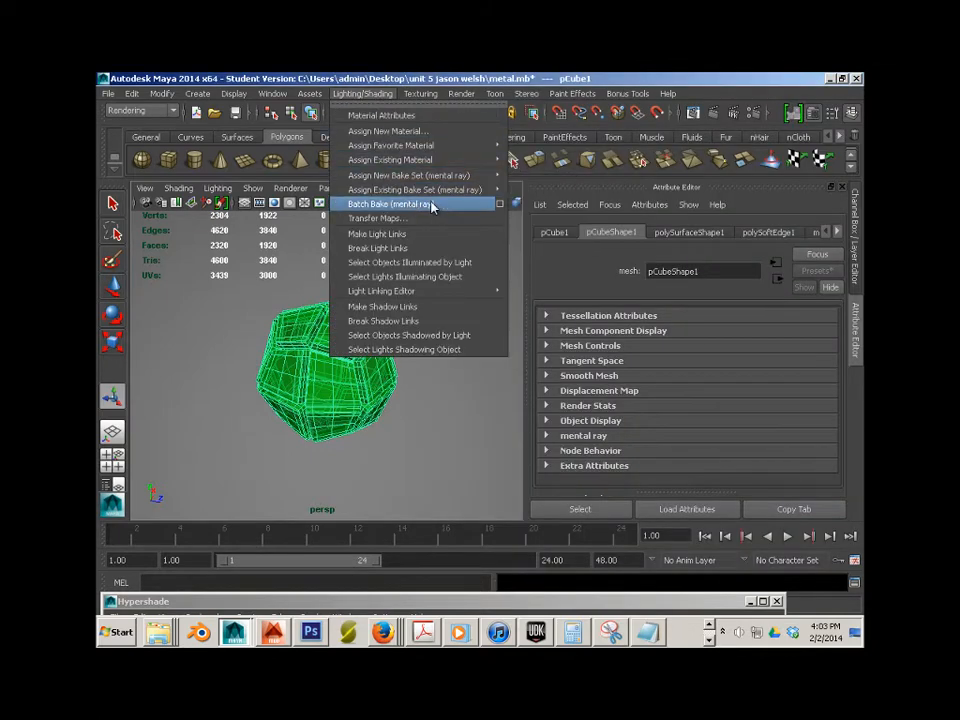
{"action": "left_click", "coordinate": [500, 204]}
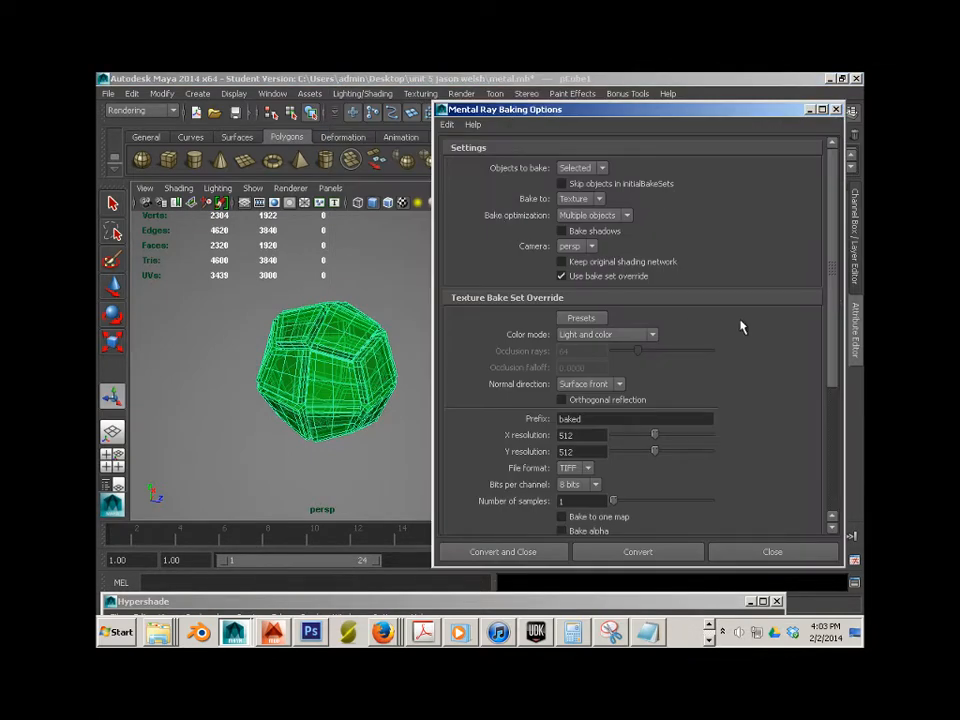
{"action": "scroll", "coordinate": [741, 342], "scroll_direction": "down", "scroll_amount": 3}
{"action": "scroll", "coordinate": [524, 374], "scroll_direction": "down", "scroll_amount": 1}
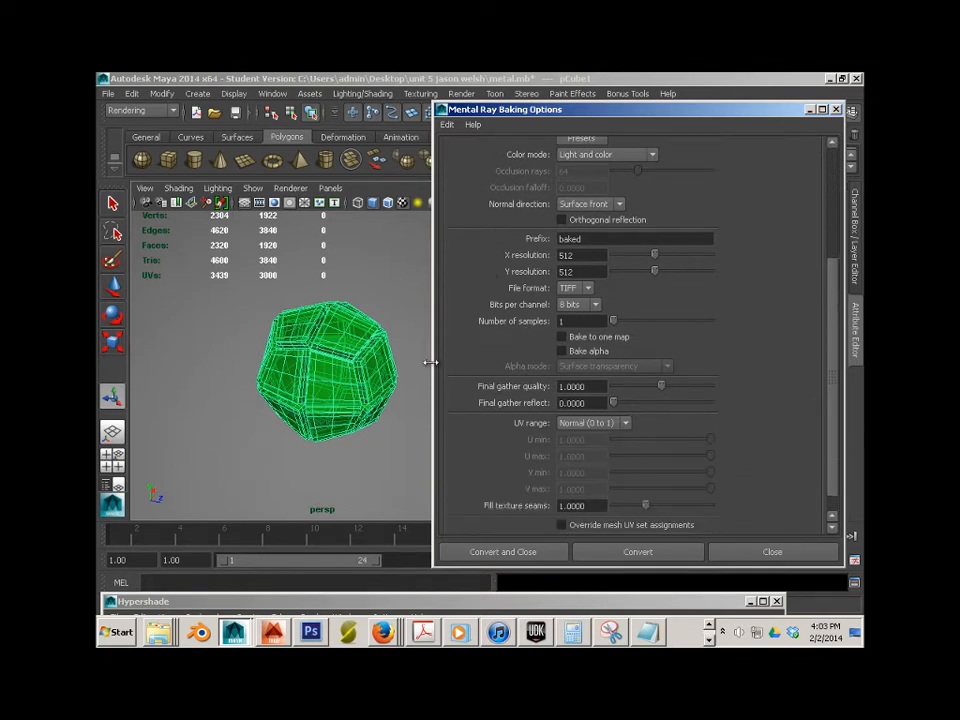
{"action": "left_click", "coordinate": [586, 242]}
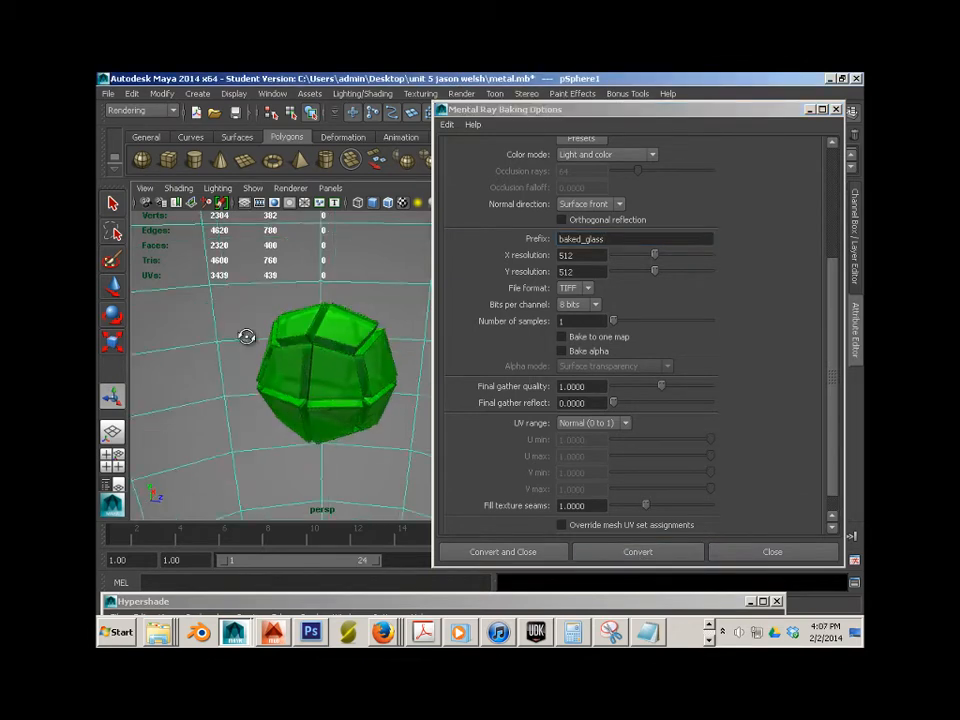
Examine the baked glass texture on the ball up close from several sides, especially along the panel edges and seams
{"action": "mouse_move", "coordinate": [246, 336]}
{"action": "left_mouse_down", "text": "alt"}
{"action": "mouse_move", "coordinate": [340, 348]}
{"action": "mouse_move", "coordinate": [459, 454]}
{"action": "mouse_move", "coordinate": [471, 424]}
{"action": "mouse_move", "coordinate": [298, 377]}
{"action": "mouse_move", "coordinate": [347, 363]}
{"action": "left_mouse_up", "text": "alt"}
{"action": "scroll", "coordinate": [347, 363], "scroll_direction": "up", "scroll_amount": 5}
{"action": "left_click", "coordinate": [316, 392]}
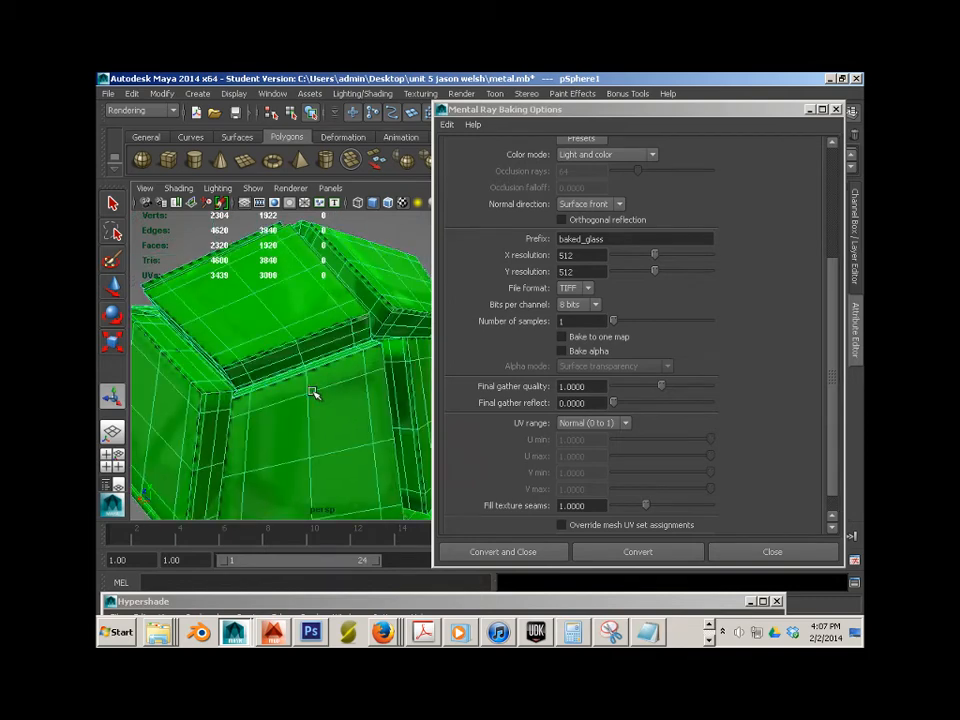
{"action": "left_click_drag", "start_coordinate": [210, 360], "coordinate": [332, 339], "text": "alt"}
{"action": "scroll", "coordinate": [275, 289], "scroll_direction": "down", "scroll_amount": 5}
{"action": "left_click", "coordinate": [370, 288]}
{"action": "right_click_drag", "start_coordinate": [334, 341], "coordinate": [398, 372], "text": "alt"}
{"action": "left_click_drag", "start_coordinate": [356, 358], "coordinate": [315, 317], "text": "alt"}
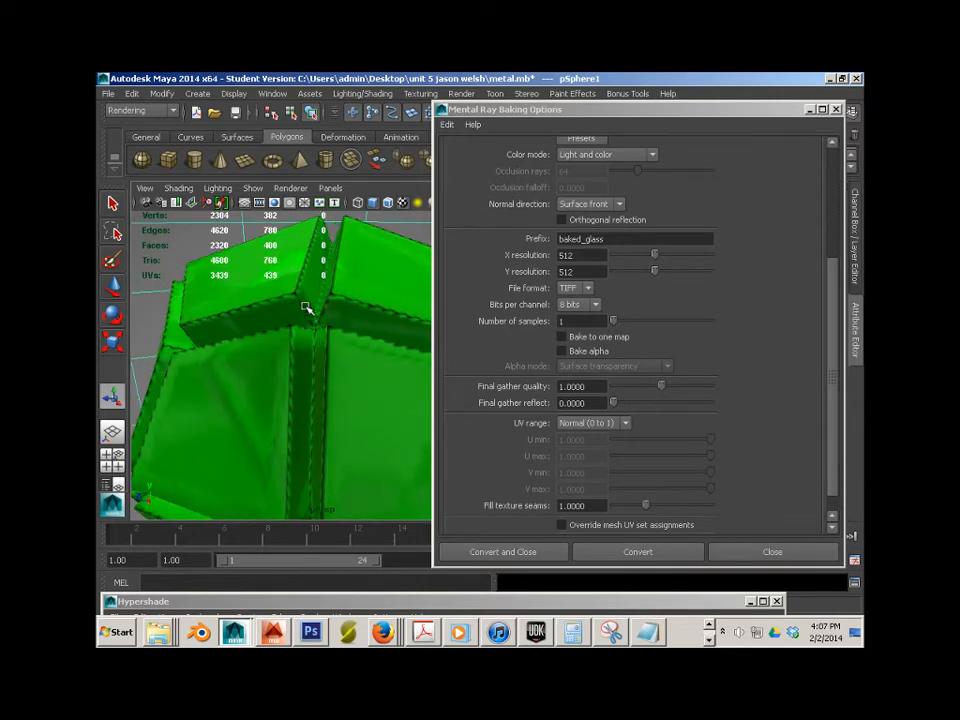
{"action": "left_click_drag", "start_coordinate": [231, 311], "coordinate": [279, 346], "text": "alt"}
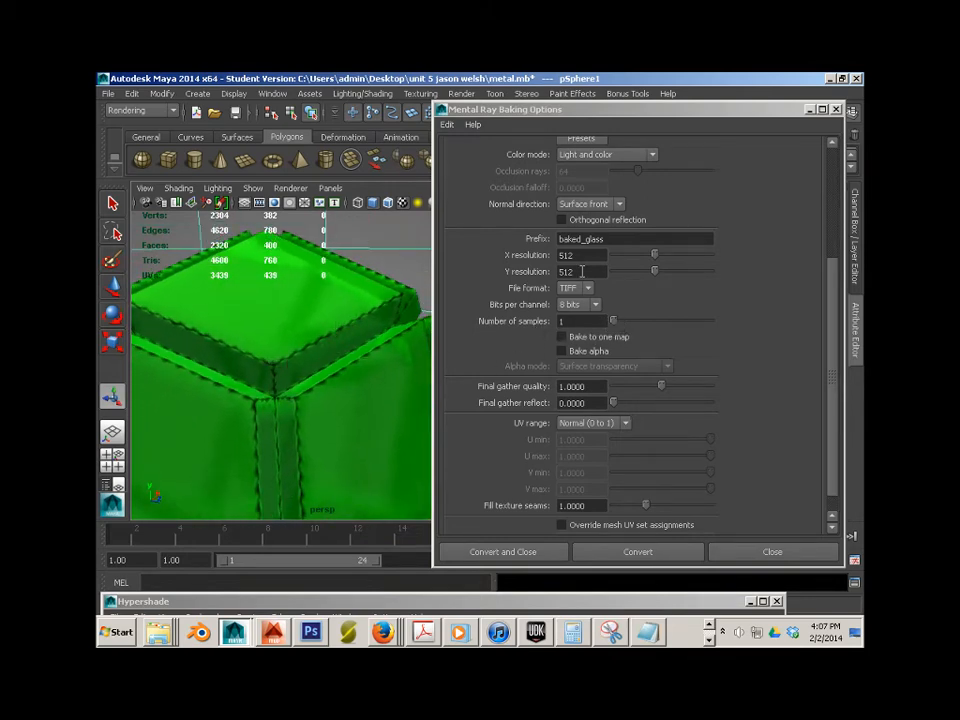
{"action": "left_click", "coordinate": [205, 320]}
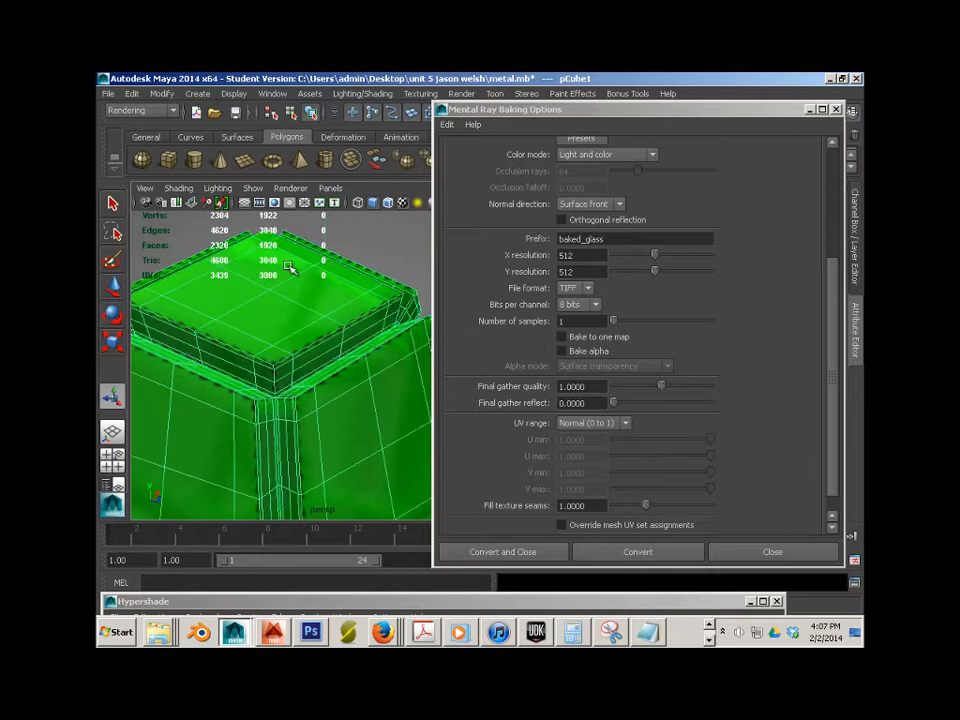
Inspect the baked ball from farther around, comparing its panels and seam lines at close range and from a distance
{"action": "key", "text": "f"}
{"action": "left_click", "coordinate": [366, 392]}
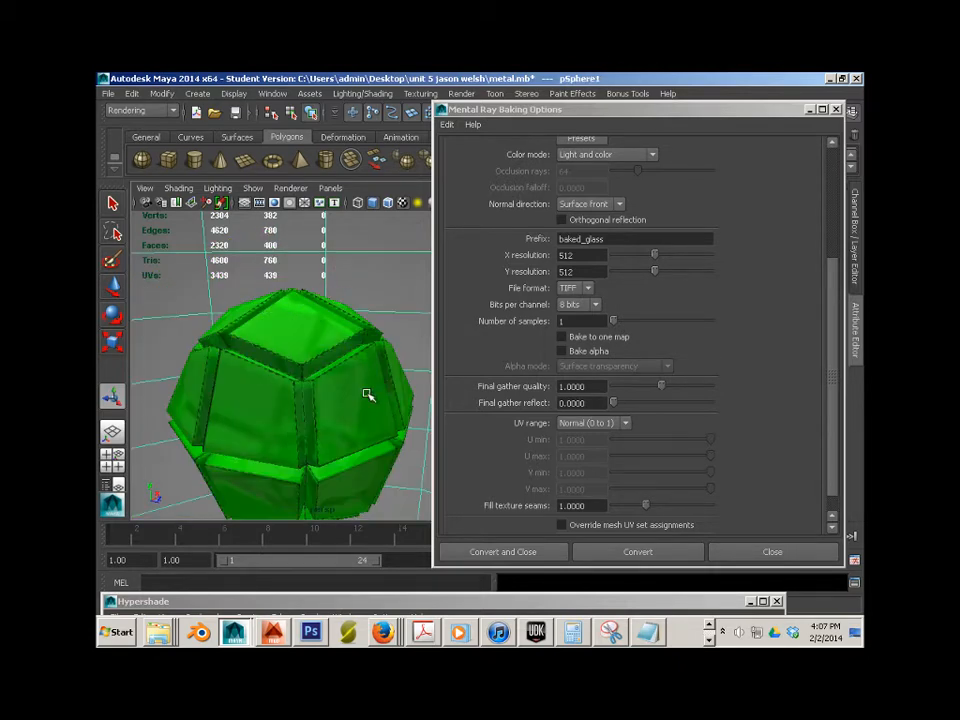
{"action": "left_click_drag", "start_coordinate": [366, 392], "coordinate": [197, 338], "text": "alt"}
{"action": "right_click_drag", "start_coordinate": [197, 338], "coordinate": [279, 377], "text": "alt"}
{"action": "middle_click_drag", "start_coordinate": [279, 377], "coordinate": [311, 337], "text": "alt"}
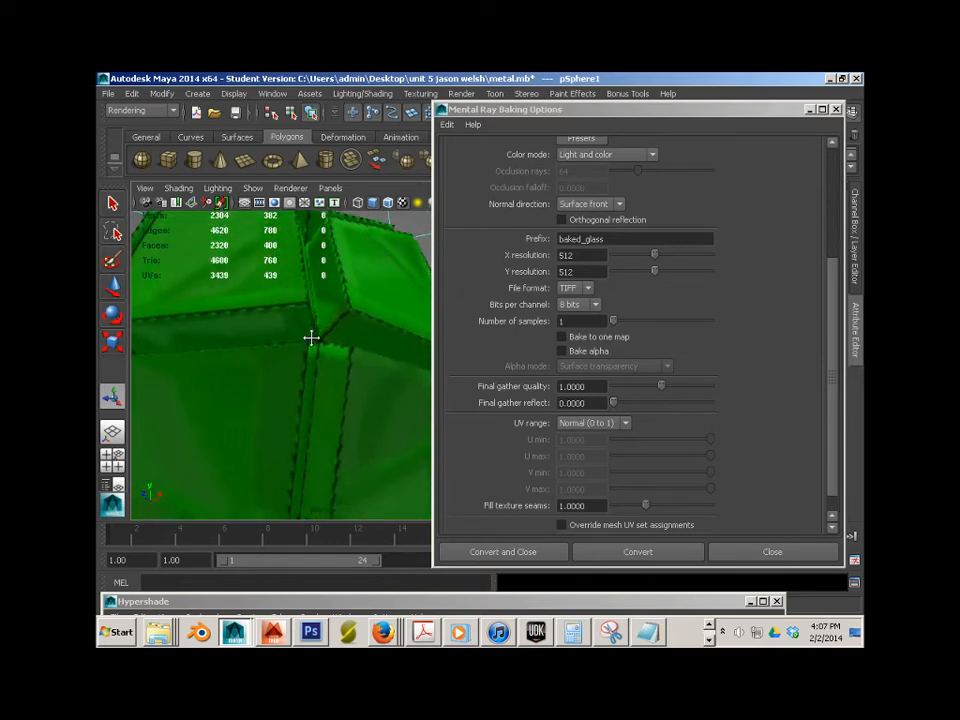
{"action": "left_click_drag", "start_coordinate": [311, 337], "coordinate": [345, 413], "text": "alt"}
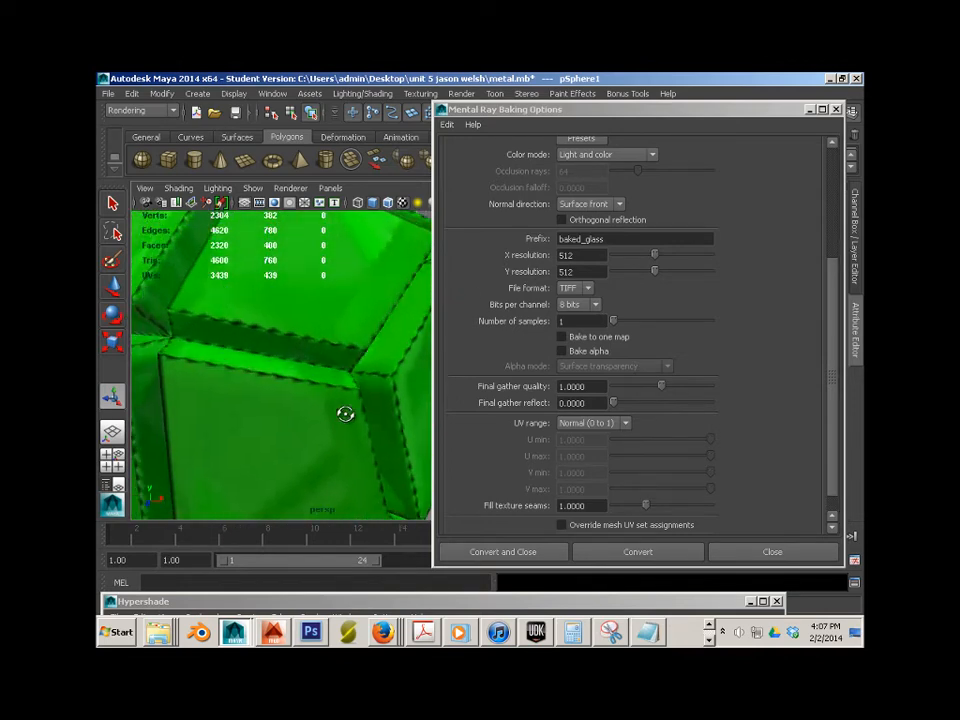
{"action": "right_click_drag", "start_coordinate": [345, 413], "coordinate": [252, 390], "text": "alt"}
{"action": "left_click_drag", "start_coordinate": [252, 390], "coordinate": [337, 373], "text": "alt"}
{"action": "right_click_drag", "start_coordinate": [337, 373], "coordinate": [317, 375], "text": "alt"}
{"action": "left_click_drag", "start_coordinate": [317, 375], "coordinate": [332, 358], "text": "alt"}
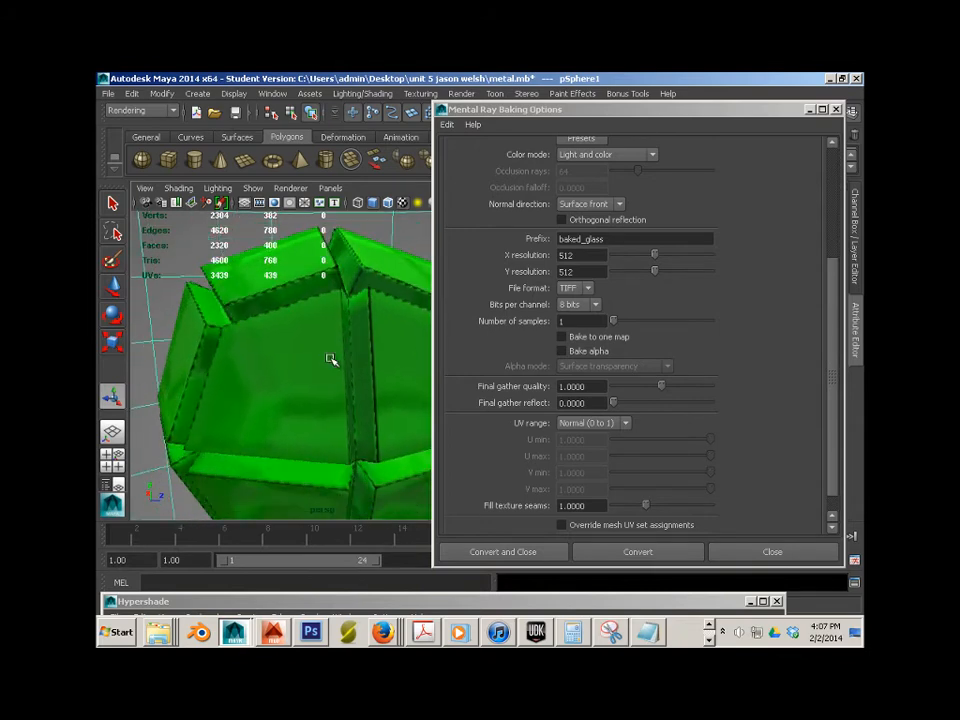
Select the ball, move the baking options window out of the way, and change its lambert3 material type to Blinn
{"action": "left_click", "coordinate": [326, 360]}
{"action": "left_click_drag", "start_coordinate": [574, 109], "coordinate": [959, 390]}
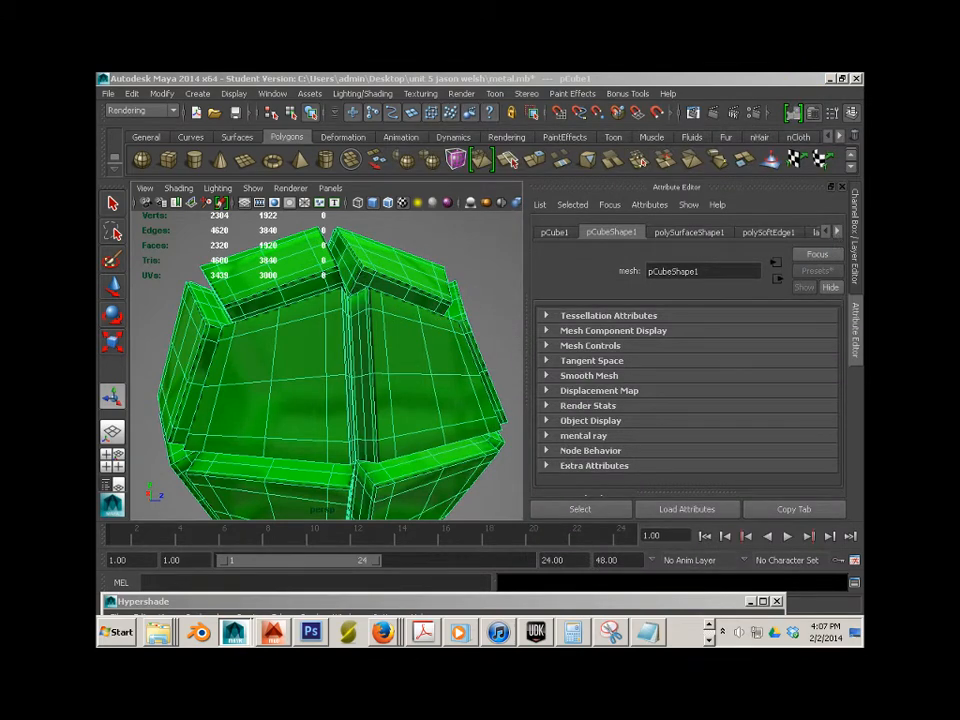
{"action": "left_click", "coordinate": [838, 231]}
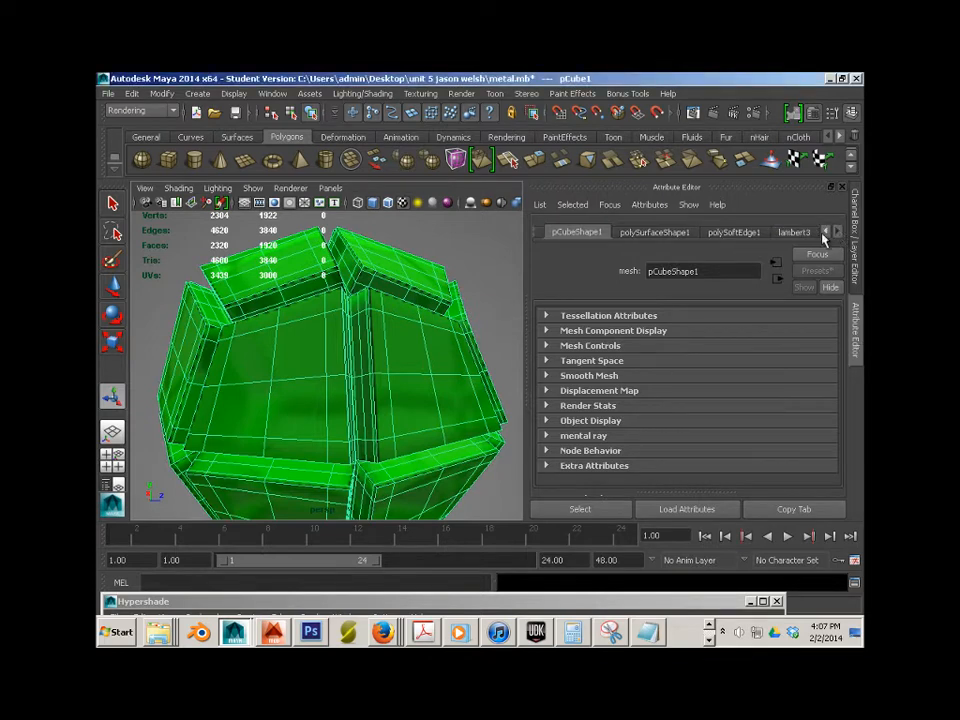
{"action": "left_click", "coordinate": [798, 236]}
{"action": "left_click", "coordinate": [690, 370]}
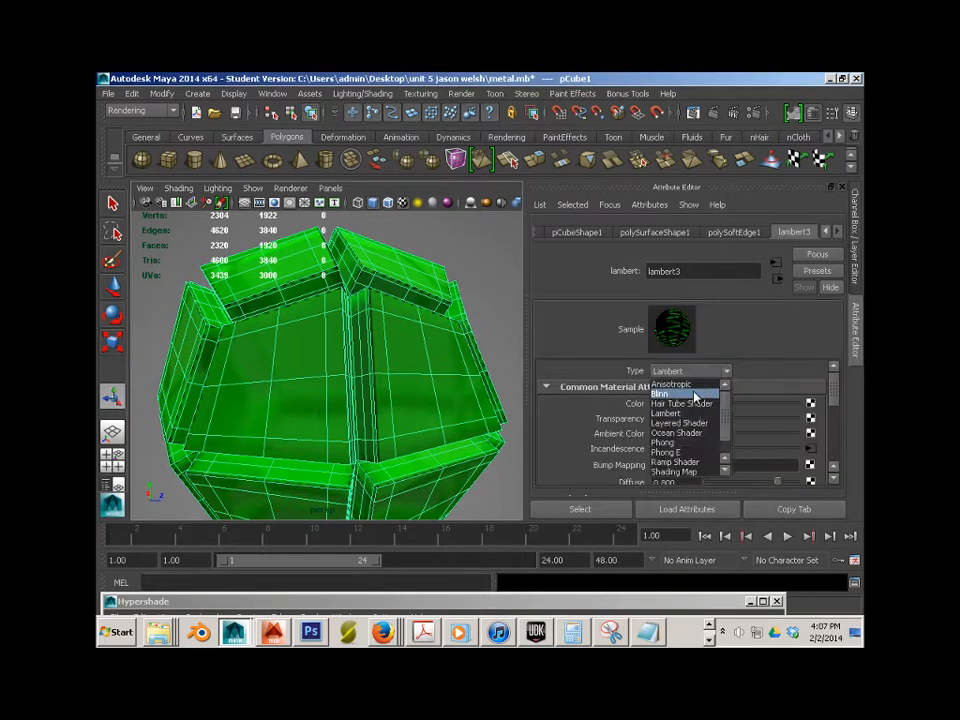
{"action": "left_click", "coordinate": [718, 388]}
{"action": "left_click_drag", "start_coordinate": [377, 381], "coordinate": [448, 411], "text": "alt"}
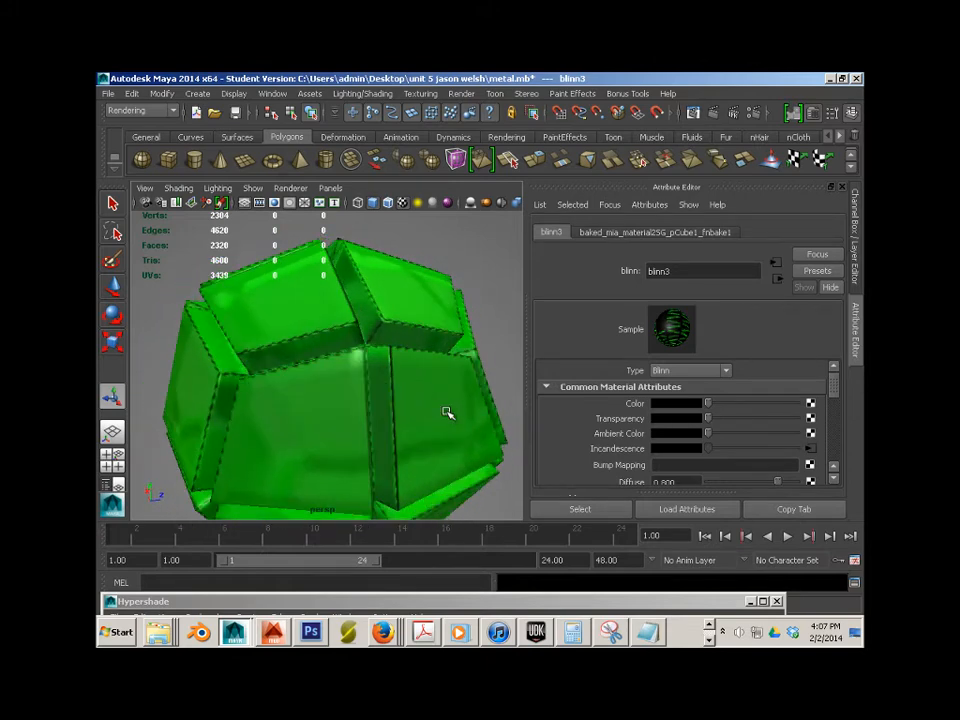
Make the blinn3 material slightly transparent, toning the amount down after checking the ball from another side
{"action": "left_click_drag", "start_coordinate": [710, 422], "coordinate": [731, 423]}
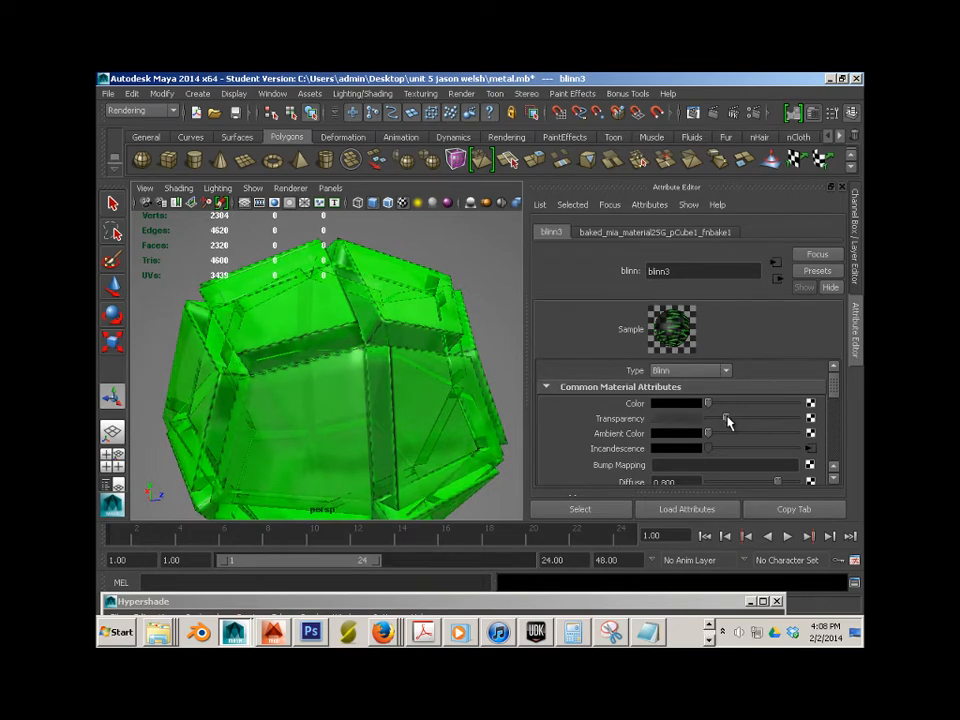
{"action": "left_click_drag", "start_coordinate": [392, 414], "coordinate": [274, 388], "text": "alt"}
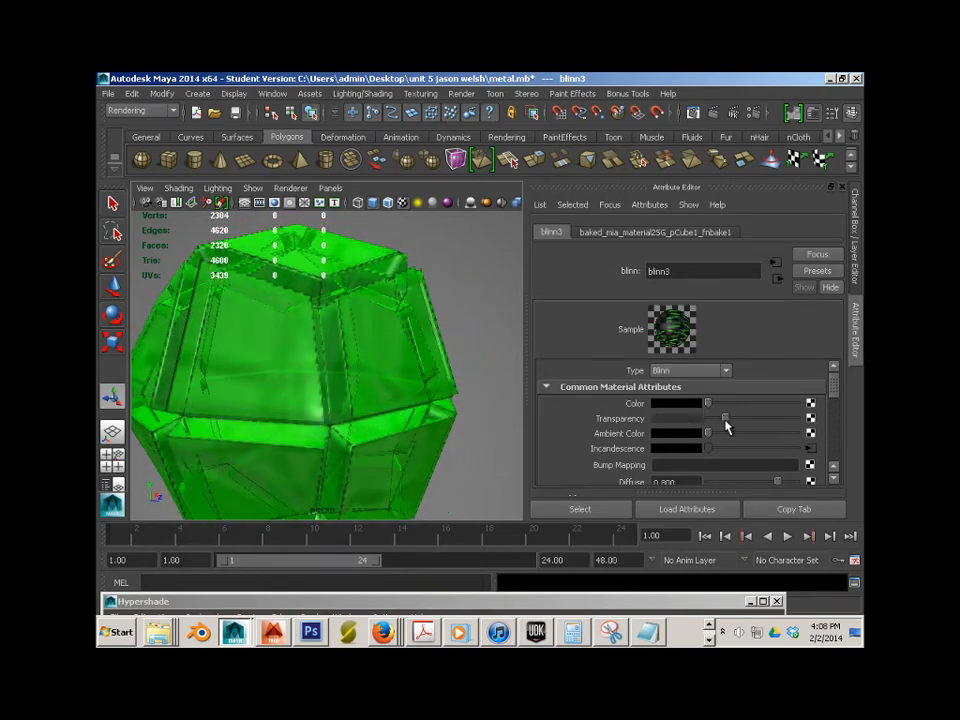
{"action": "left_click_drag", "start_coordinate": [726, 422], "coordinate": [716, 423]}
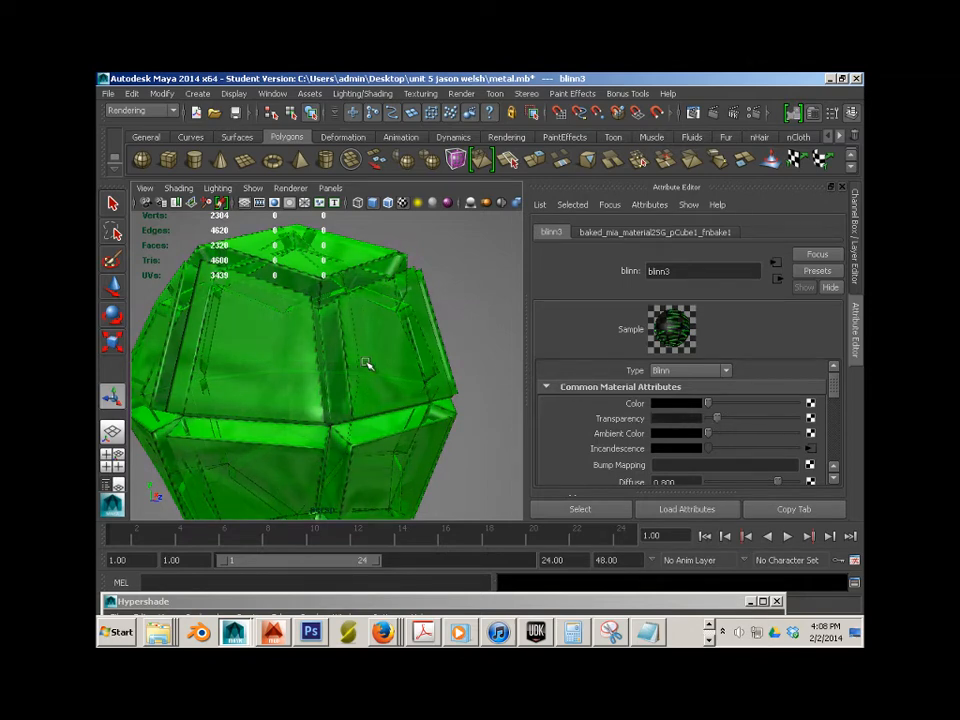
{"action": "left_click_drag", "start_coordinate": [303, 355], "coordinate": [364, 388], "text": "alt"}
{"action": "right_click_drag", "start_coordinate": [364, 388], "coordinate": [345, 377], "text": "alt"}
{"action": "left_click_drag", "start_coordinate": [345, 377], "coordinate": [401, 382], "text": "alt"}
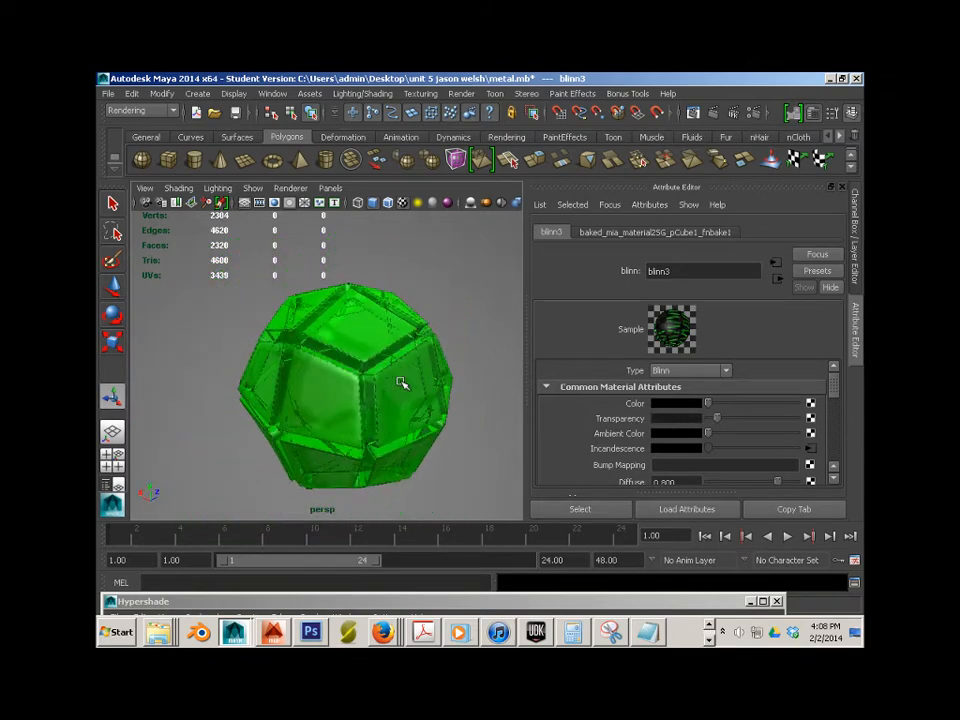
Select the ball and show its blinn3 material attributes
{"action": "left_click", "coordinate": [402, 395]}
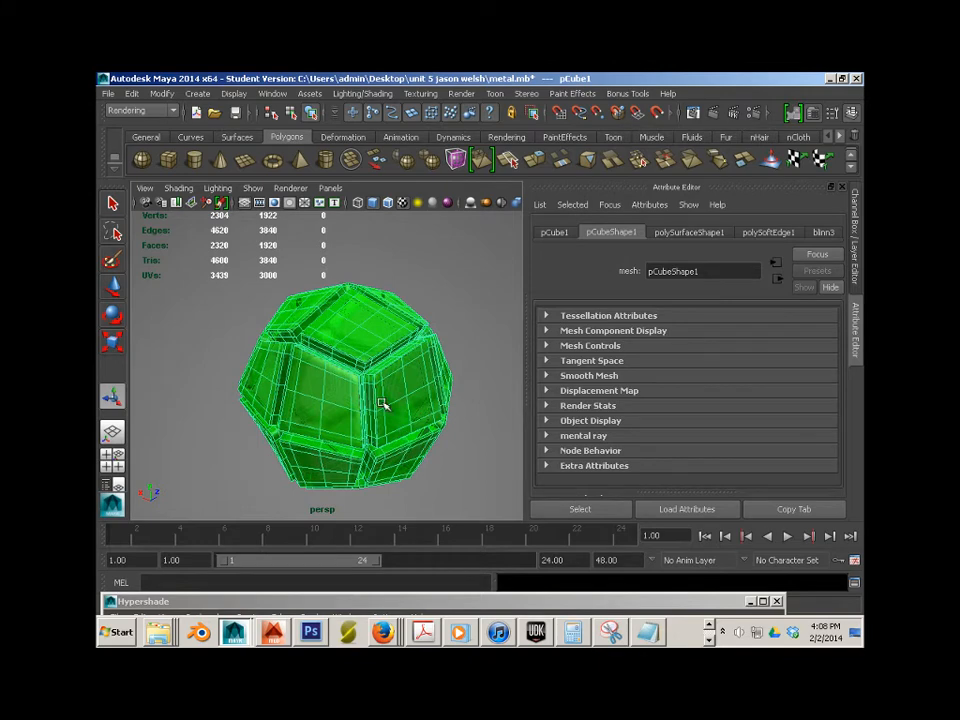
{"action": "left_click", "coordinate": [446, 348]}
{"action": "left_click", "coordinate": [409, 364]}
{"action": "left_click", "coordinate": [823, 232]}
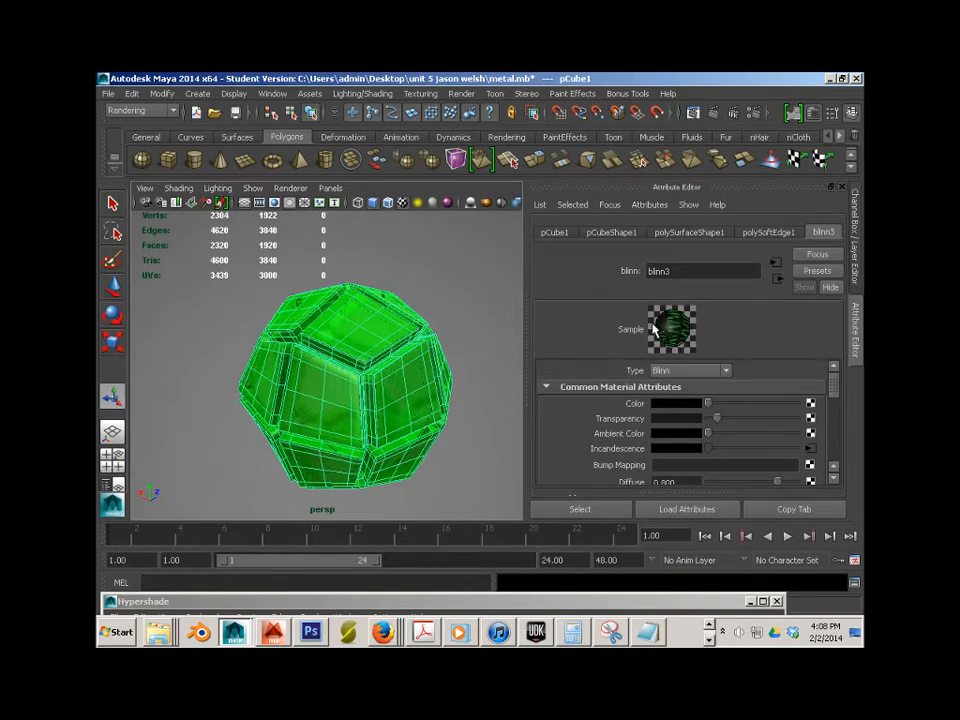
Switch to Photoshop, hide the Background layer beneath the clouds, and set up saving the image as a TIFF copy without layers
{"action": "left_click", "coordinate": [310, 632]}
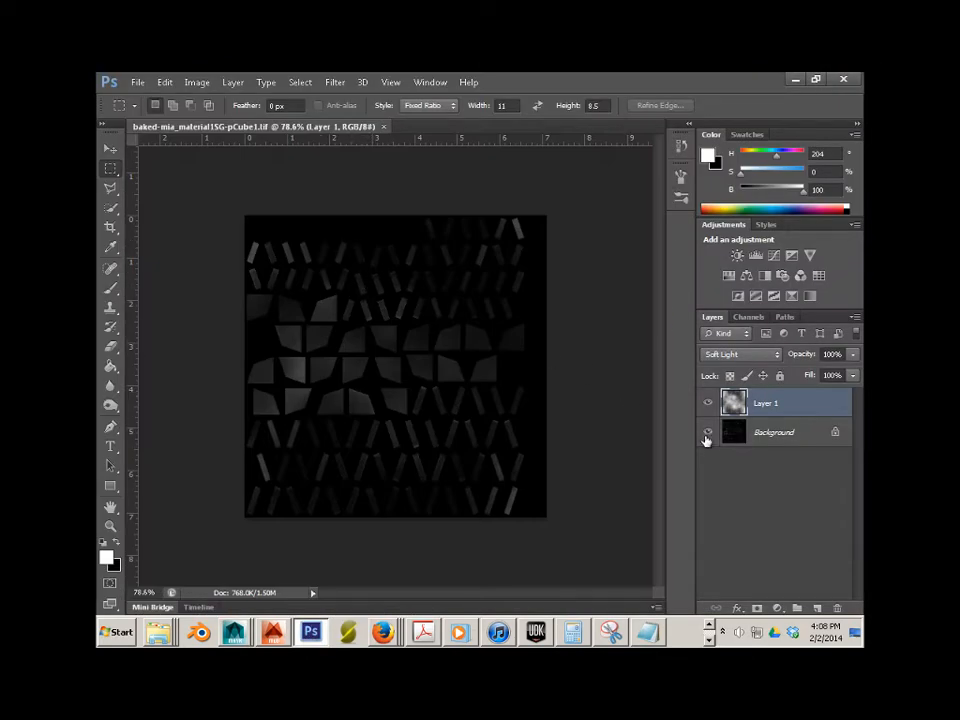
{"action": "left_click", "coordinate": [707, 436]}
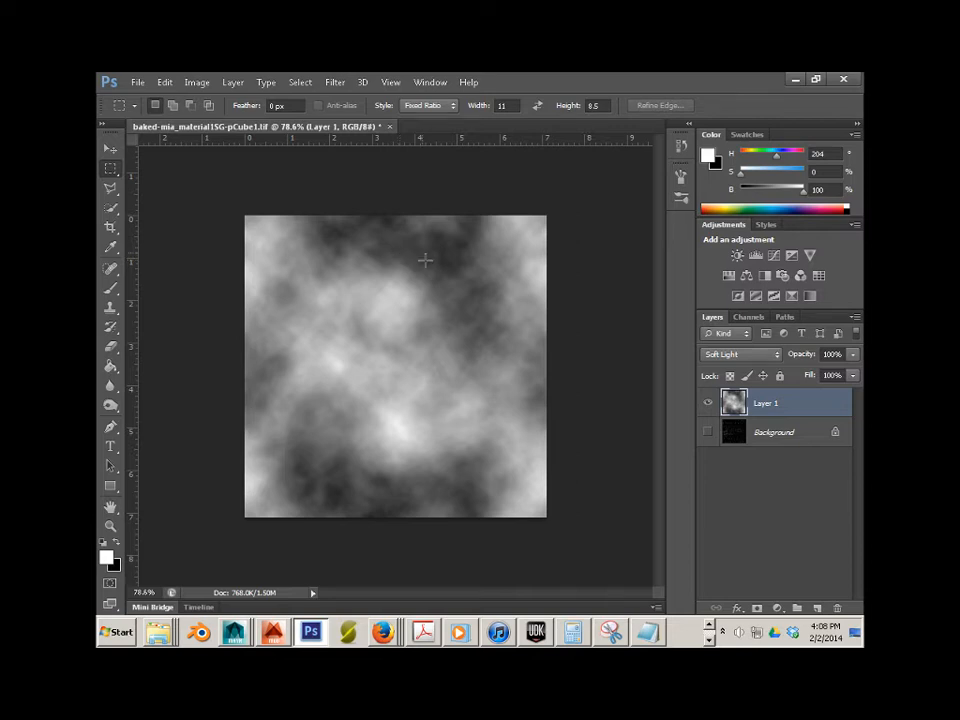
{"action": "left_click", "coordinate": [137, 82]}
{"action": "left_click", "coordinate": [211, 249]}
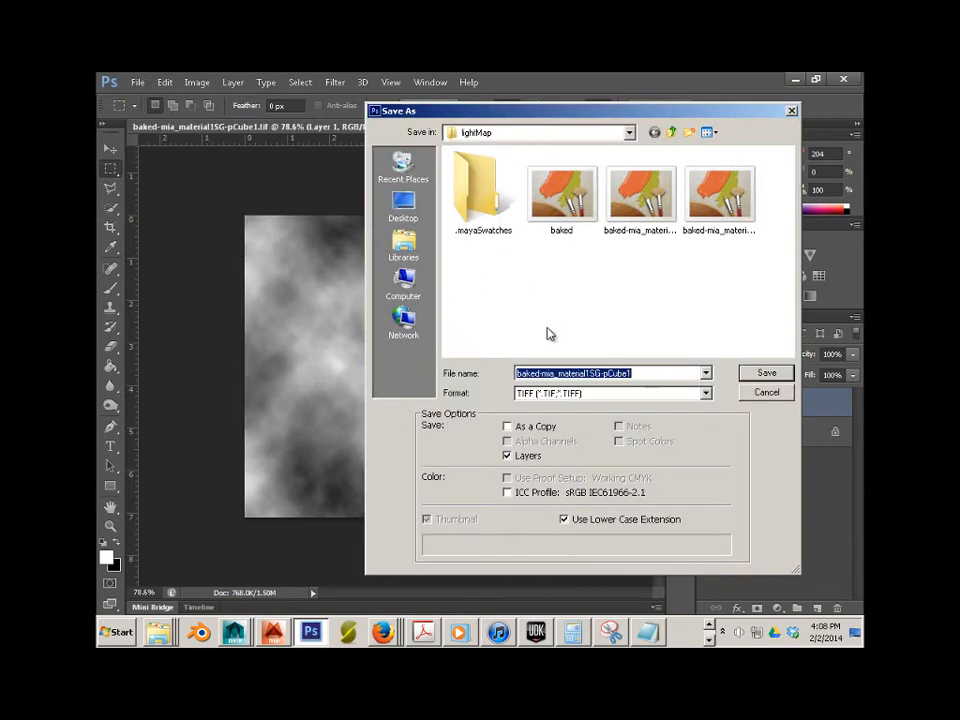
{"action": "left_click", "coordinate": [612, 393]}
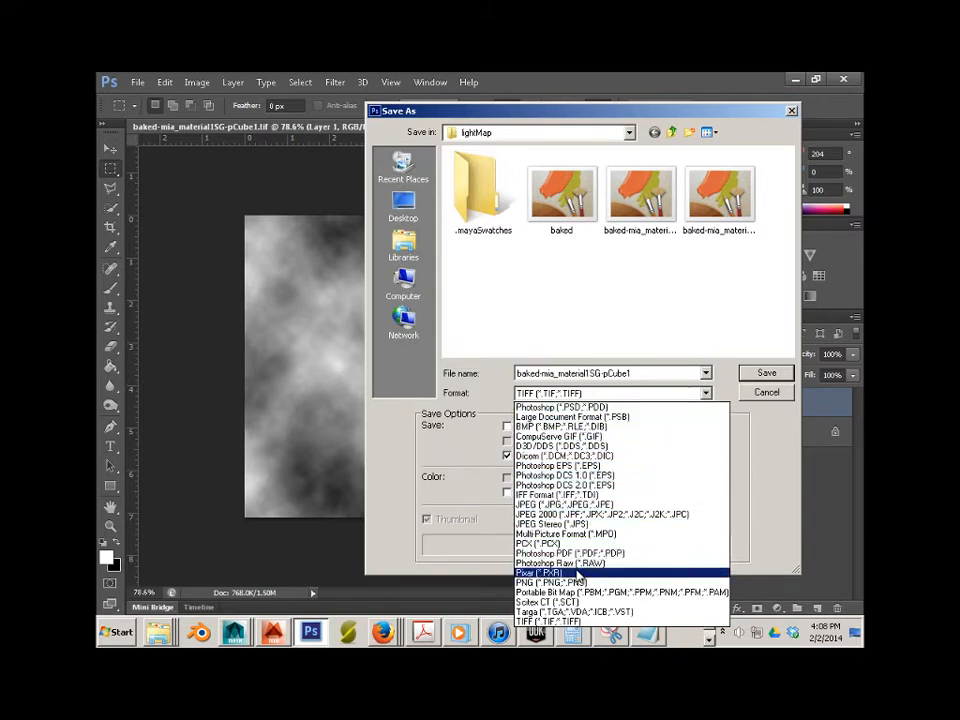
{"action": "left_click", "coordinate": [613, 341]}
{"action": "left_click", "coordinate": [507, 427]}
{"action": "left_click", "coordinate": [507, 455]}
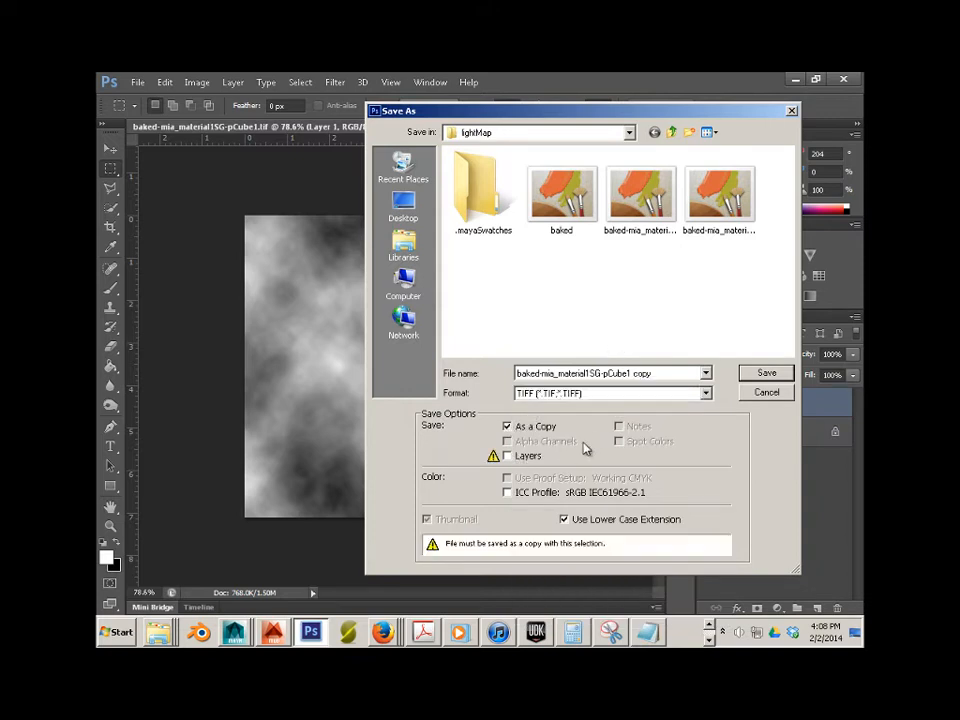
Name the copy trans_material and save it in the lightMap folder with no image compression
{"action": "left_click", "coordinate": [675, 379]}
{"action": "left_click", "coordinate": [657, 372]}
{"action": "double_click", "coordinate": [656, 371]}
{"action": "left_click_drag", "start_coordinate": [656, 371], "coordinate": [469, 374]}
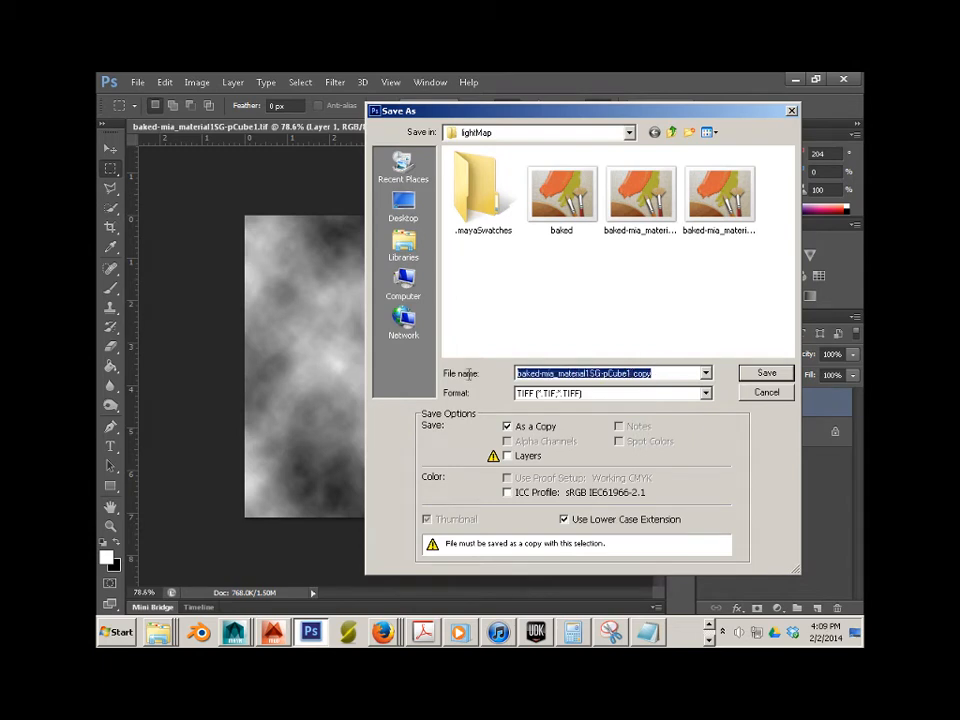
{"action": "type", "text": "trans_material"}
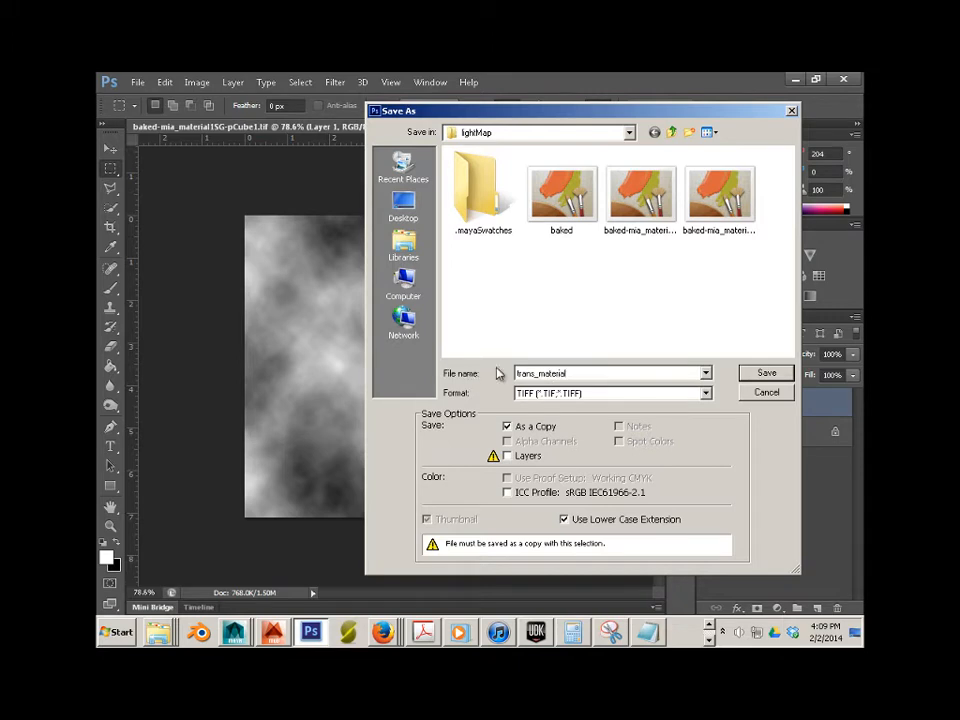
{"action": "left_click", "coordinate": [765, 372]}
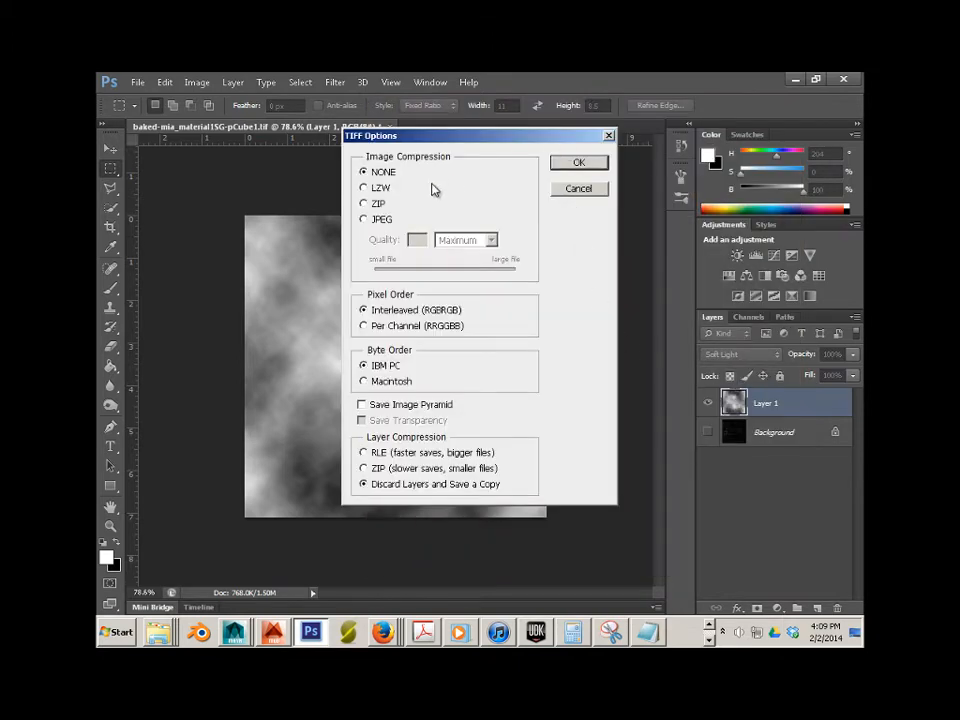
{"action": "left_click", "coordinate": [578, 163]}
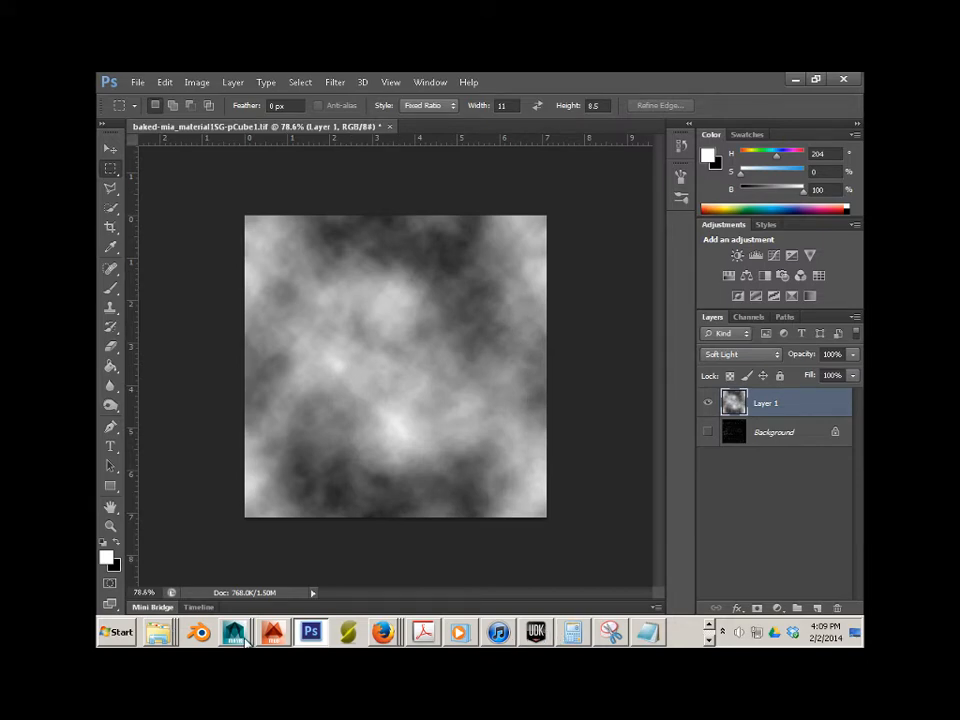
Switch back to Maya and bring the Hypershade into view over the viewport
{"action": "left_click", "coordinate": [245, 640]}
{"action": "left_click", "coordinate": [280, 600]}
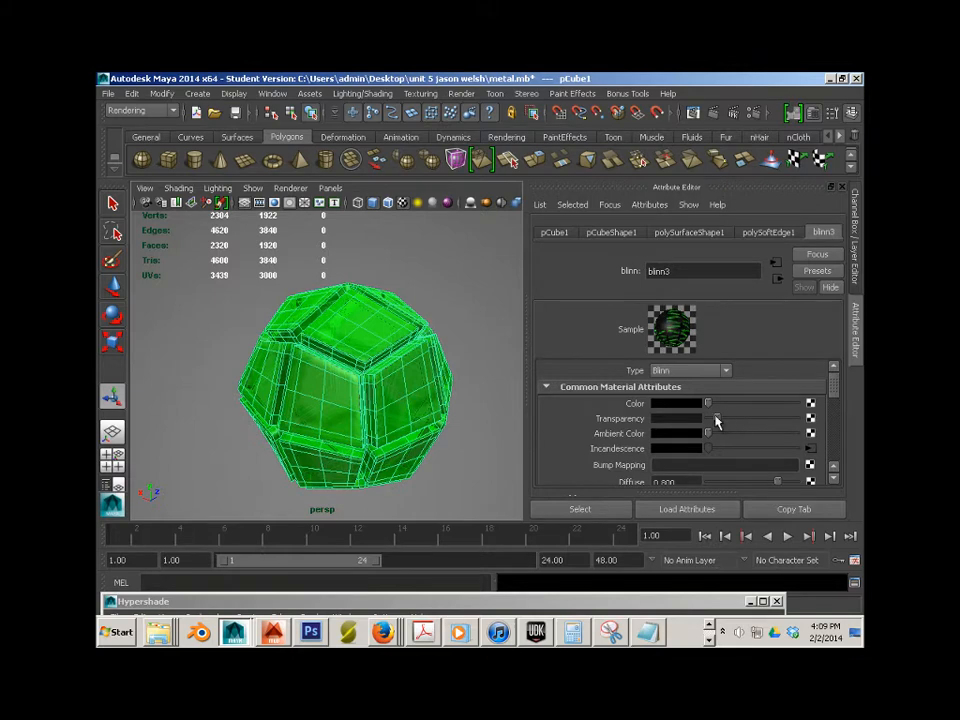
{"action": "left_click_drag", "start_coordinate": [714, 414], "coordinate": [716, 415]}
{"action": "left_click", "coordinate": [272, 93]}
{"action": "mouse_move", "coordinate": [295, 142]}
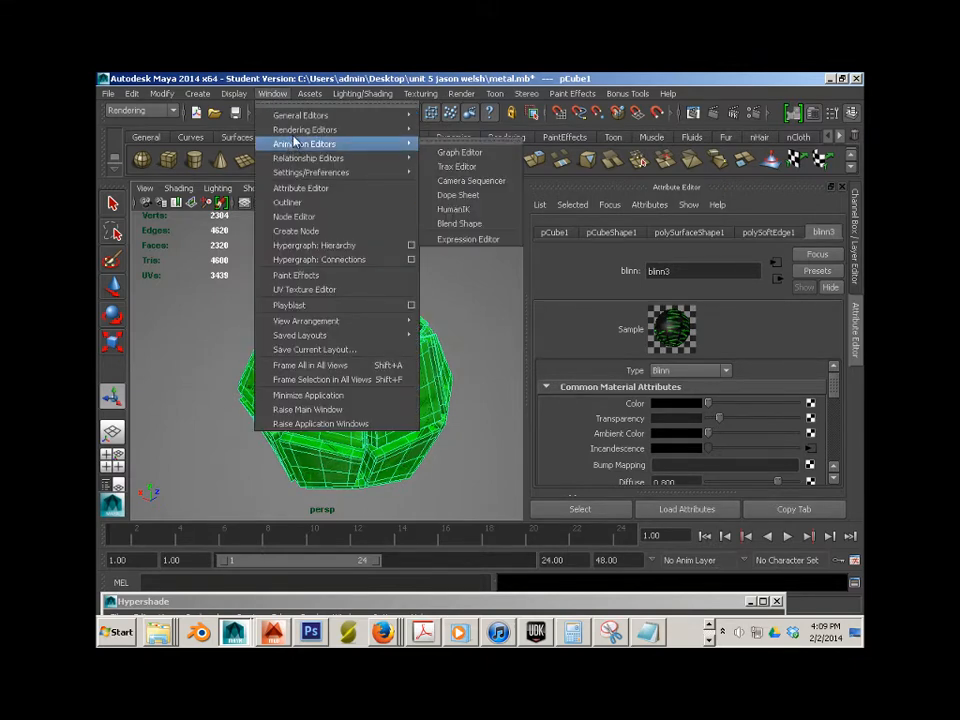
{"action": "mouse_move", "coordinate": [320, 129]}
{"action": "left_click", "coordinate": [430, 165]}
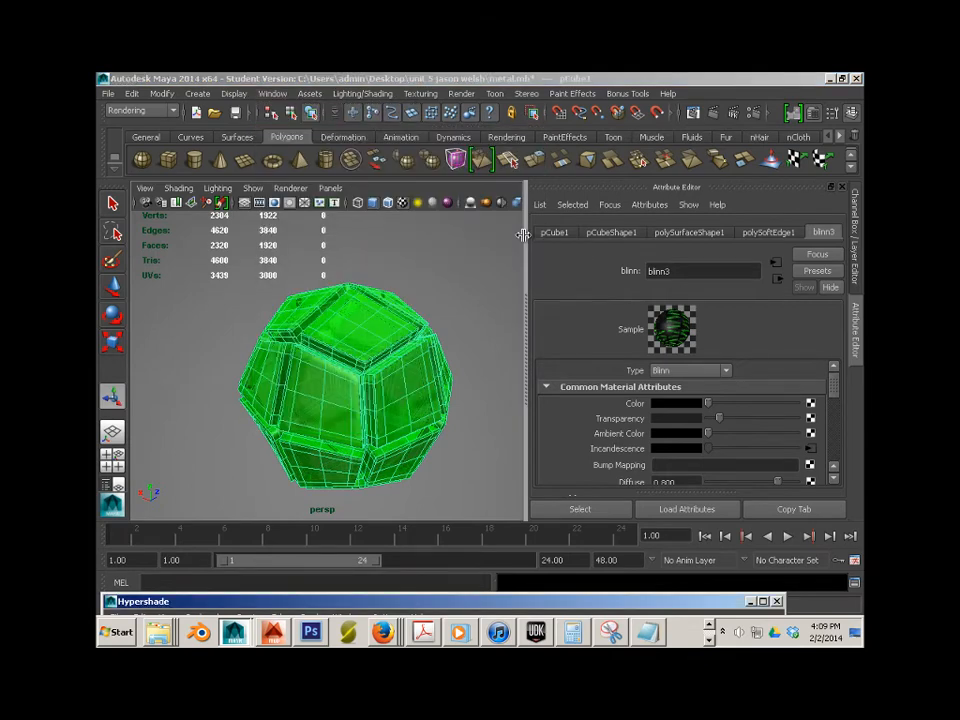
{"action": "left_click_drag", "start_coordinate": [590, 602], "coordinate": [561, 133]}
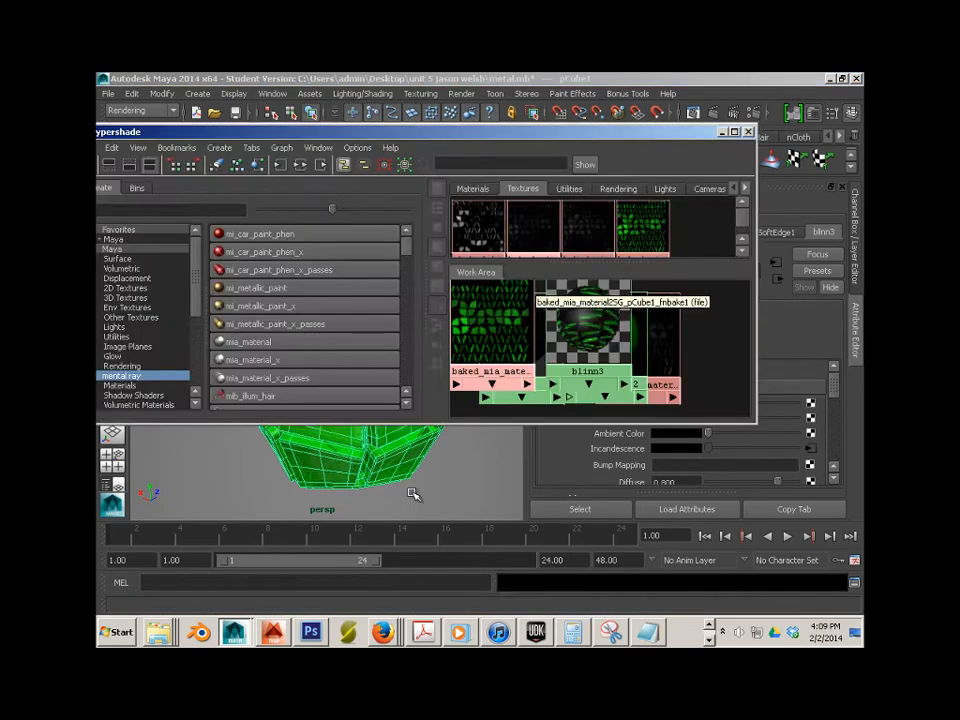
Import the trans_material image from the lightMap folder into the Hypershade's textures, and minimize the folder window
{"action": "left_click", "coordinate": [162, 635]}
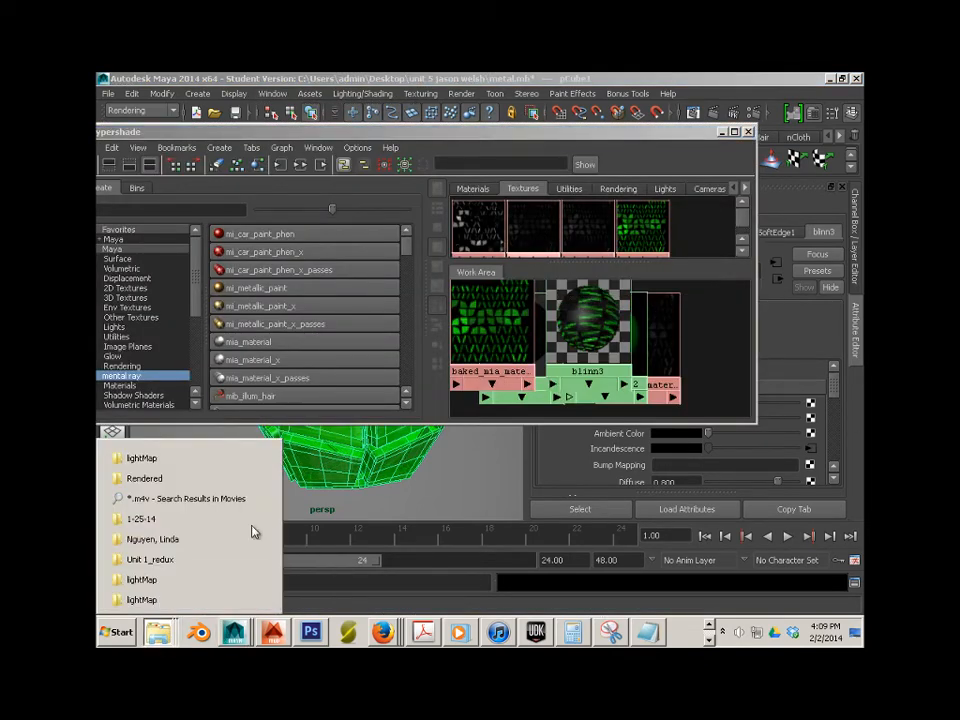
{"action": "left_click", "coordinate": [182, 461]}
{"action": "left_click_drag", "start_coordinate": [597, 82], "coordinate": [573, 426]}
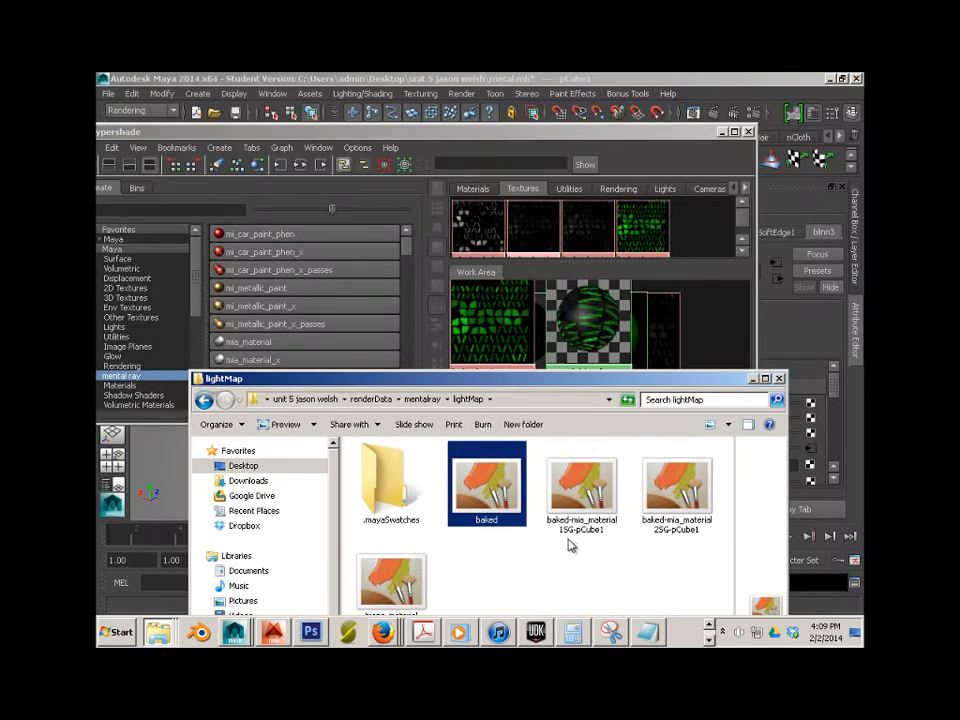
{"action": "left_click_drag", "start_coordinate": [541, 384], "coordinate": [389, 224]}
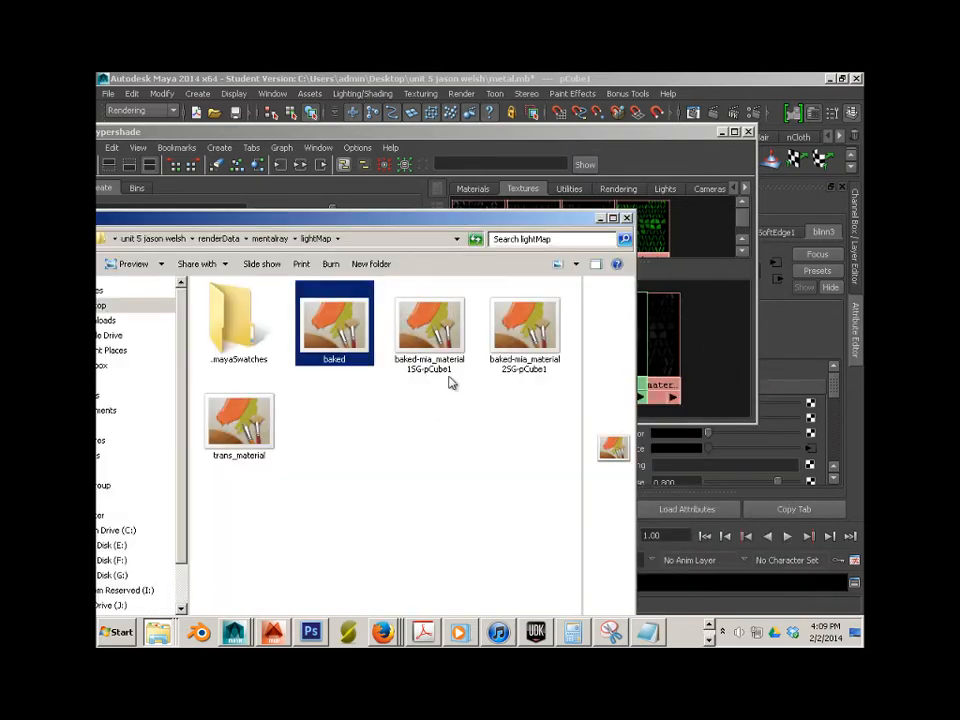
{"action": "left_click", "coordinate": [370, 447]}
{"action": "left_click_drag", "start_coordinate": [246, 426], "coordinate": [712, 228]}
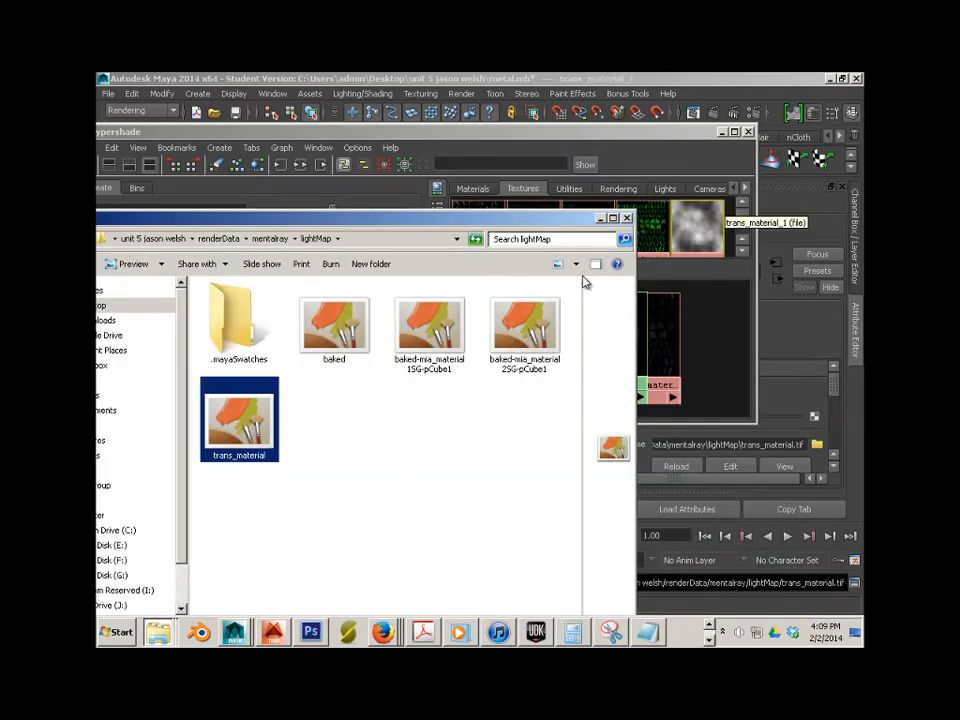
{"action": "left_click", "coordinate": [601, 218]}
Connect the trans_material texture to blinn3's transparency, move its node aside, select blinn3, and close the Hypershade
{"action": "left_click_drag", "start_coordinate": [600, 330], "coordinate": [641, 357]}
{"action": "middle_click_drag", "start_coordinate": [697, 228], "coordinate": [638, 356]}
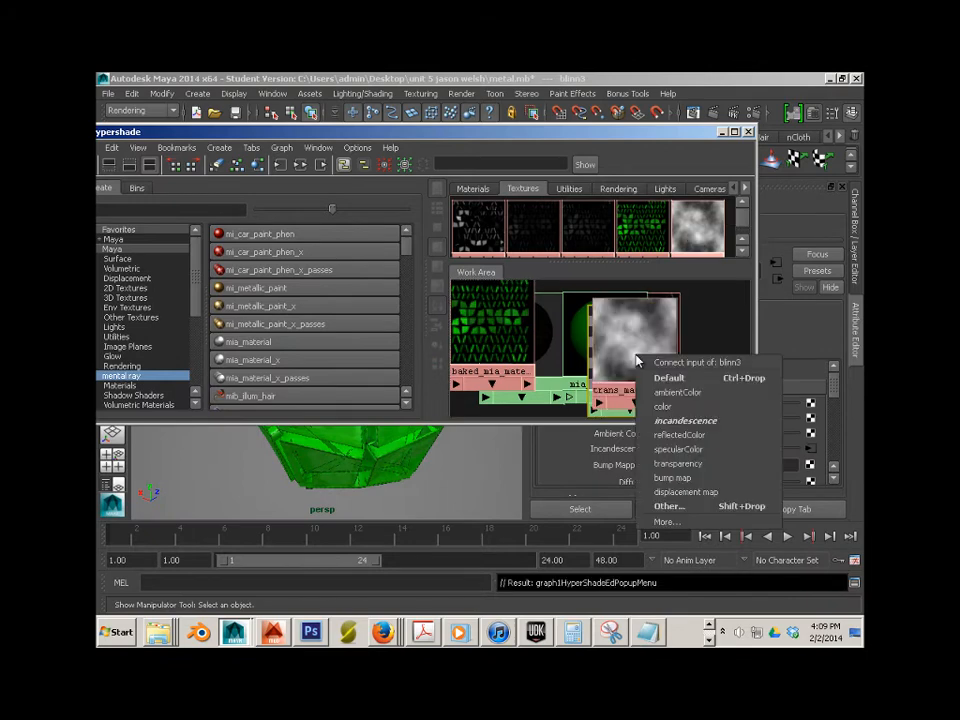
{"action": "left_click", "coordinate": [680, 463]}
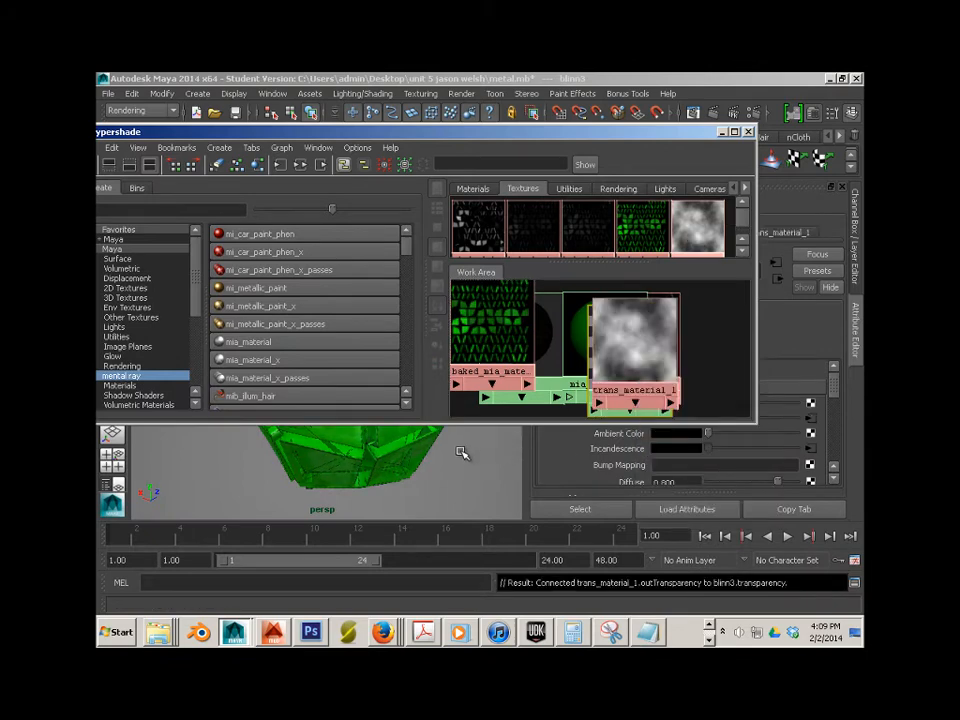
{"action": "left_click_drag", "start_coordinate": [628, 350], "coordinate": [713, 376]}
{"action": "left_click", "coordinate": [630, 347]}
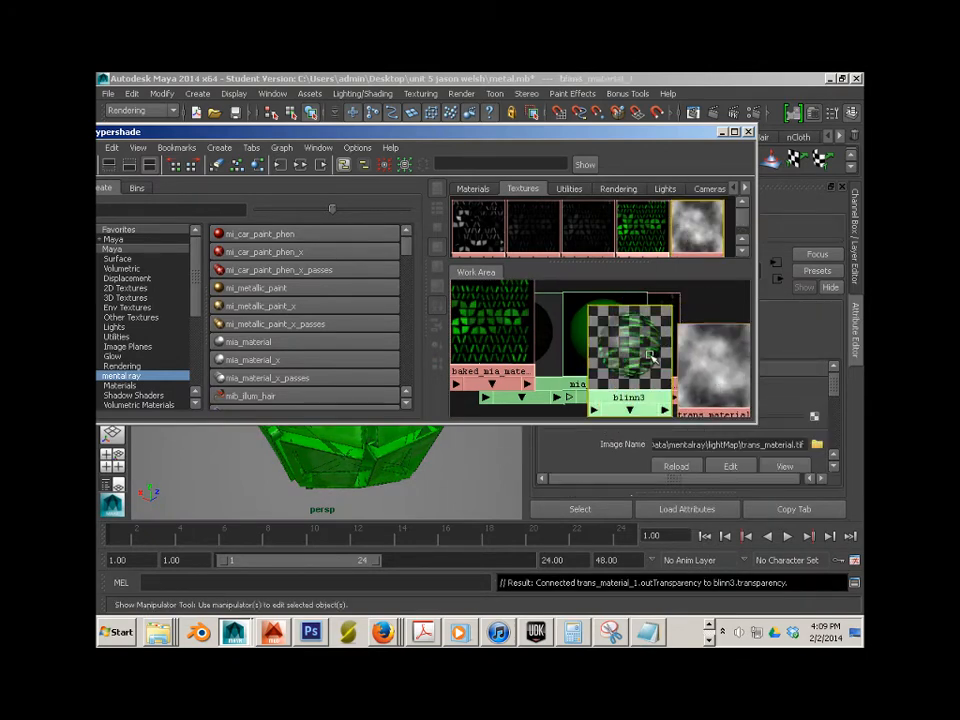
{"action": "left_click", "coordinate": [748, 131]}
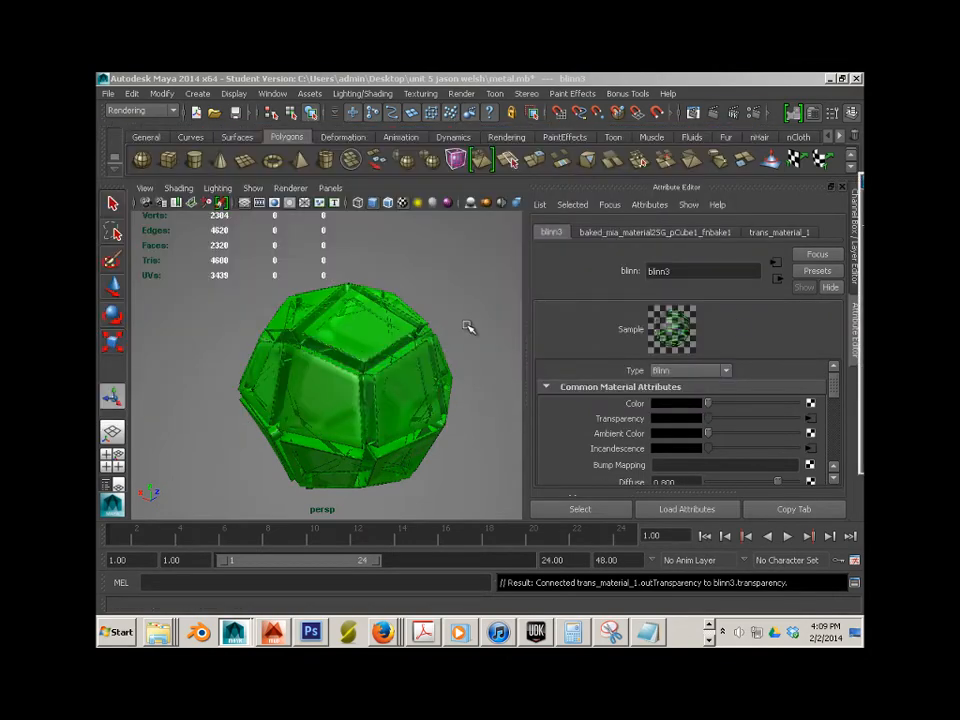
Examine the ball's surface in the viewport from several angles to judge the new transparency texture
{"action": "left_click_drag", "start_coordinate": [465, 323], "coordinate": [431, 343], "text": "alt"}
{"action": "right_click_drag", "start_coordinate": [431, 343], "coordinate": [467, 362], "text": "alt"}
{"action": "left_click_drag", "start_coordinate": [467, 362], "coordinate": [765, 362], "text": "alt"}
{"action": "right_click_drag", "start_coordinate": [396, 336], "coordinate": [368, 350], "text": "alt"}
{"action": "middle_click_drag", "start_coordinate": [368, 350], "coordinate": [396, 339], "text": "alt"}
{"action": "right_click_drag", "start_coordinate": [396, 339], "coordinate": [366, 343], "text": "alt"}
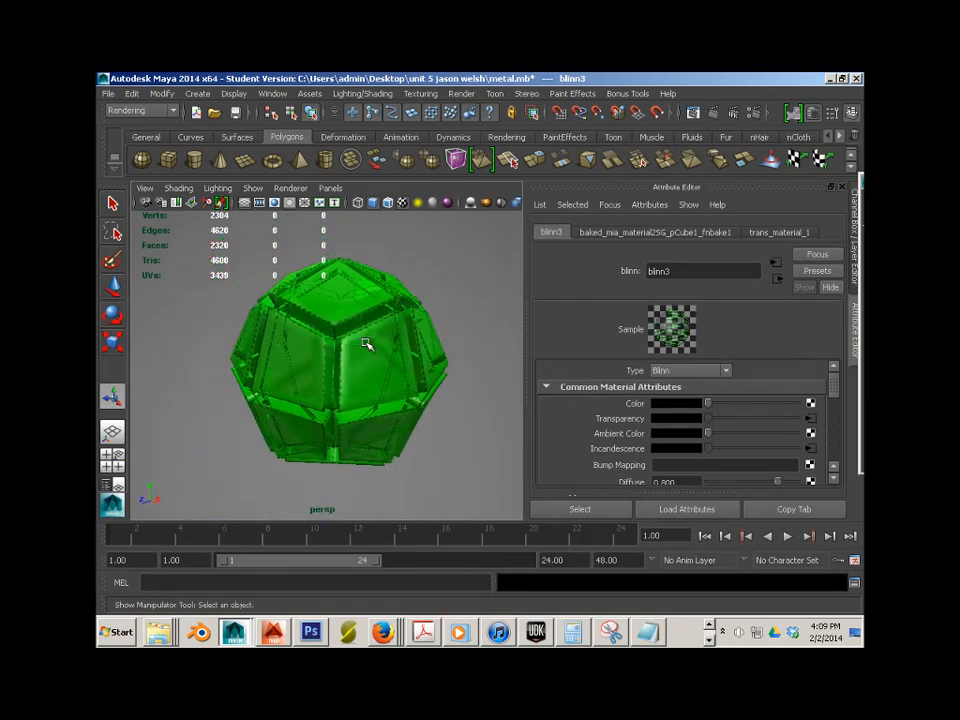
{"action": "left_click_drag", "start_coordinate": [366, 343], "coordinate": [343, 347], "text": "alt"}
Change the viewport renderer for the ball and check its transparency up close
{"action": "left_click", "coordinate": [330, 349]}
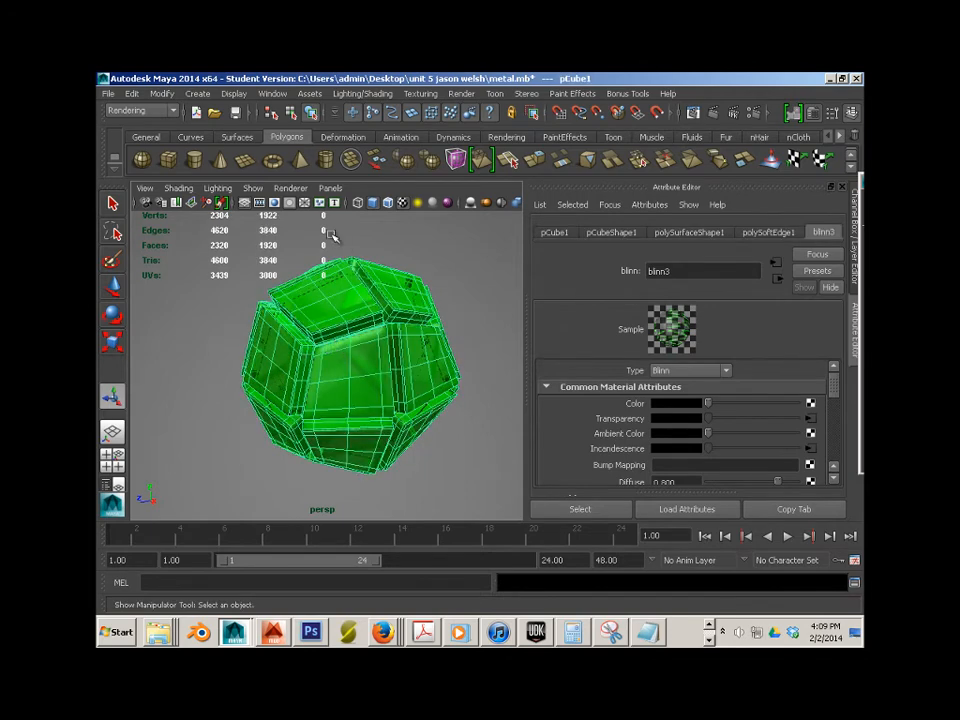
{"action": "left_click", "coordinate": [290, 188]}
{"action": "left_click", "coordinate": [320, 223]}
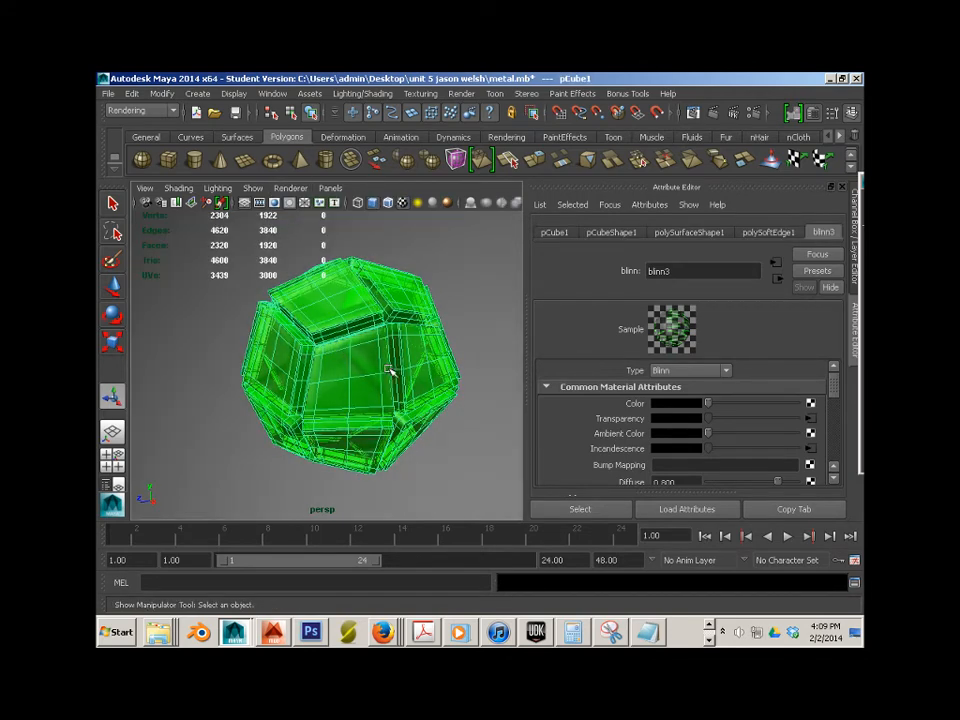
{"action": "left_click", "coordinate": [480, 410]}
{"action": "left_click_drag", "start_coordinate": [474, 454], "coordinate": [449, 413], "text": "alt"}
{"action": "scroll", "coordinate": [444, 408], "scroll_direction": "up", "scroll_amount": 5}
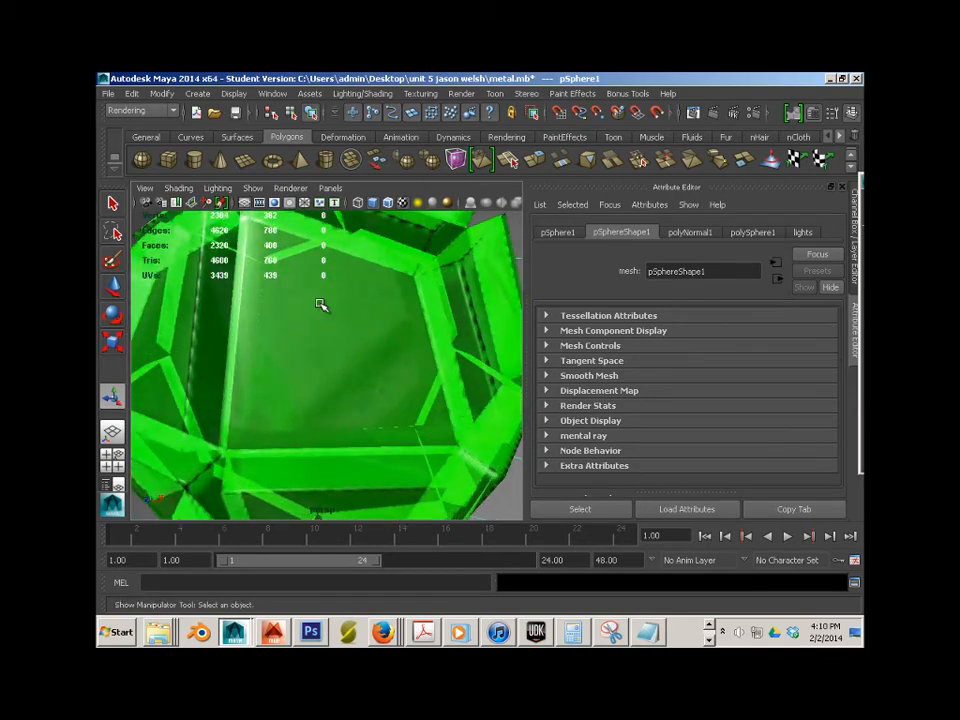
Select the faceted ball and show its blinn3 material attributes
{"action": "left_click_drag", "start_coordinate": [314, 364], "coordinate": [416, 364], "text": "alt"}
{"action": "scroll", "coordinate": [416, 364], "scroll_direction": "down", "scroll_amount": 5}
{"action": "left_click", "coordinate": [341, 353]}
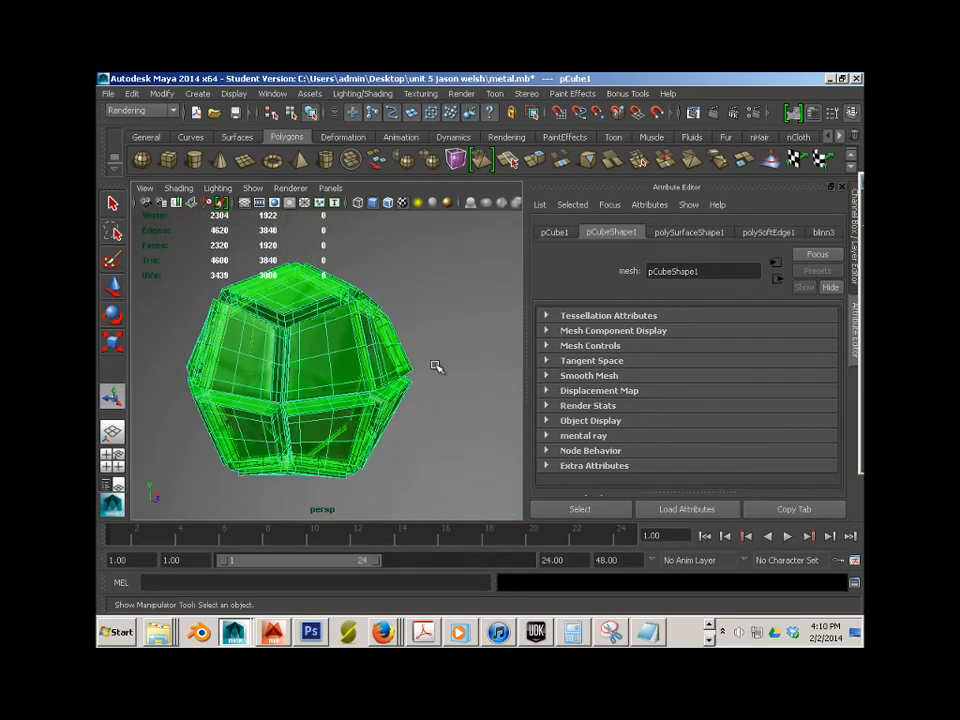
{"action": "left_click", "coordinate": [823, 232]}
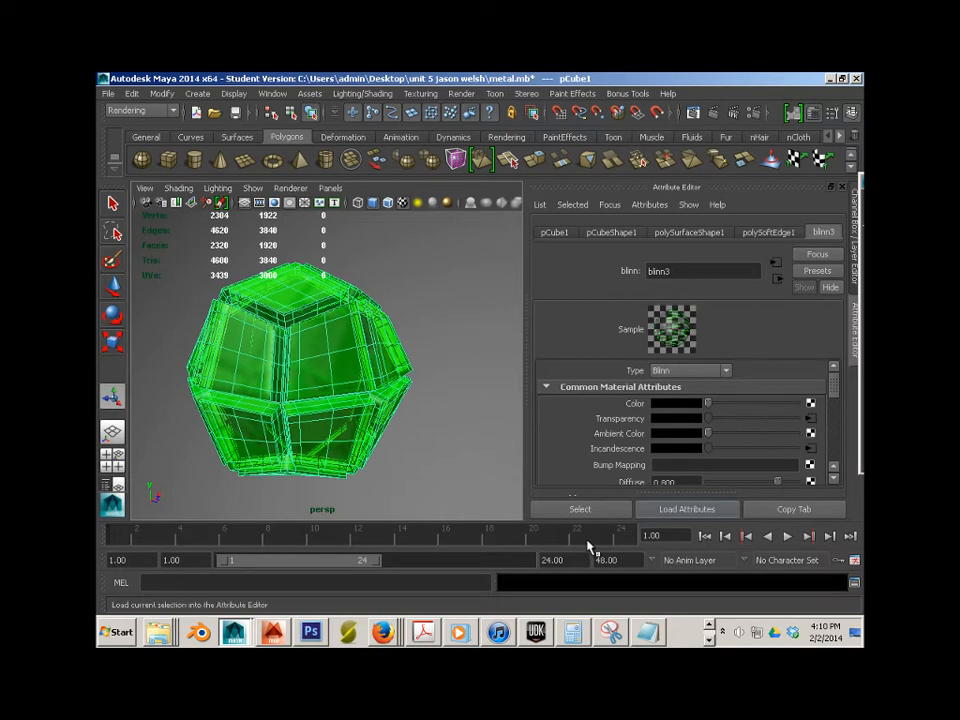
Switch to Photoshop and darken the cloud layer with an exposure adjustment of -4.72
{"action": "left_click", "coordinate": [311, 633]}
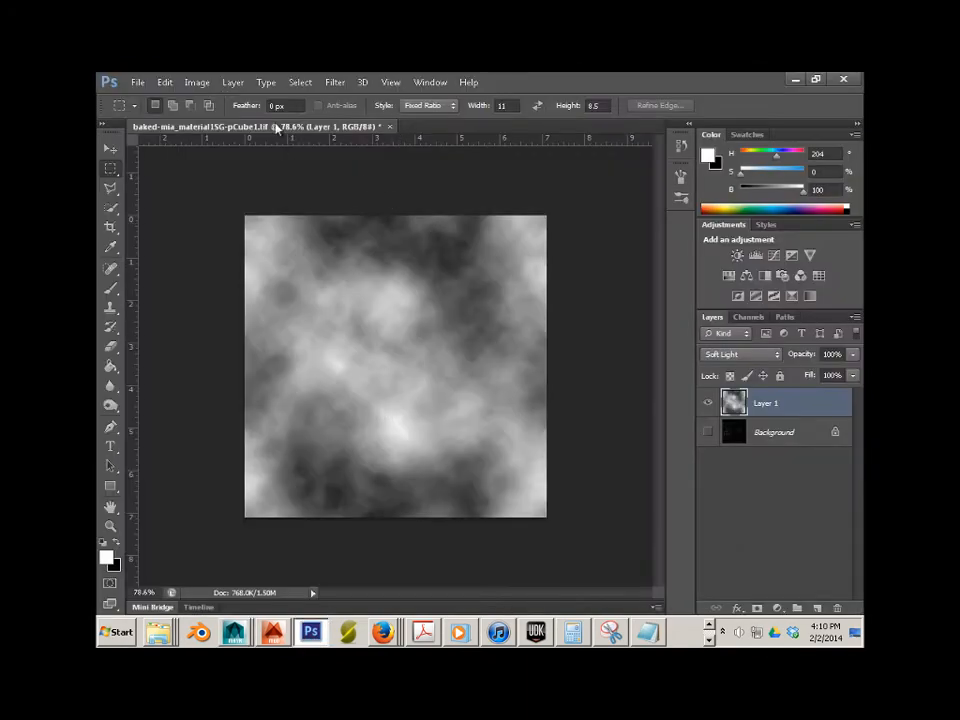
{"action": "left_click", "coordinate": [197, 82]}
{"action": "mouse_move", "coordinate": [203, 118]}
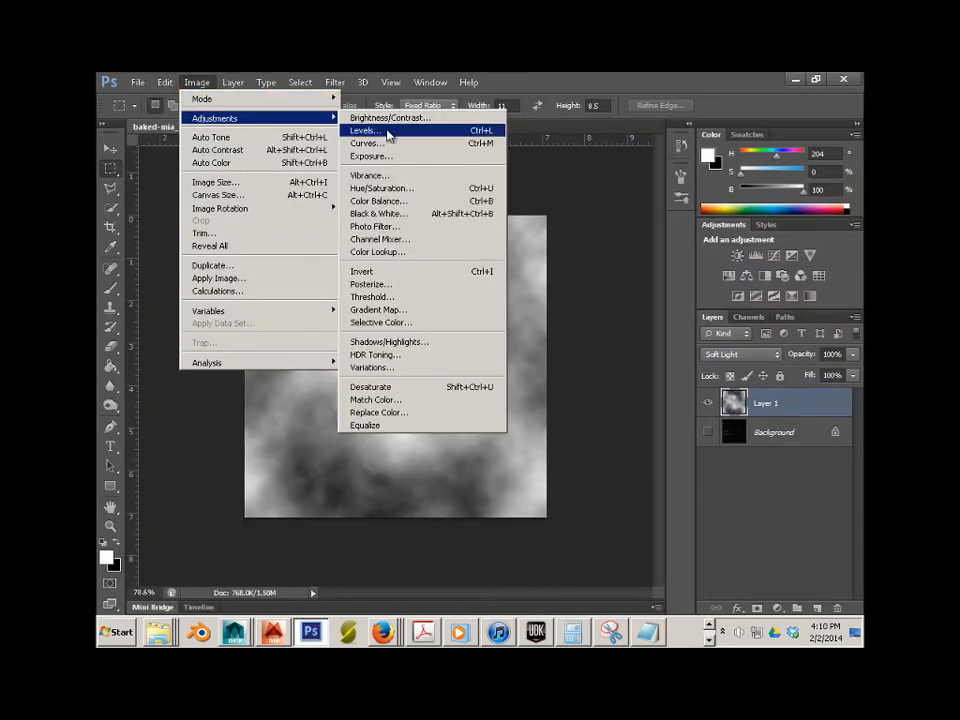
{"action": "left_click", "coordinate": [375, 156]}
{"action": "left_click_drag", "start_coordinate": [445, 281], "coordinate": [390, 291]}
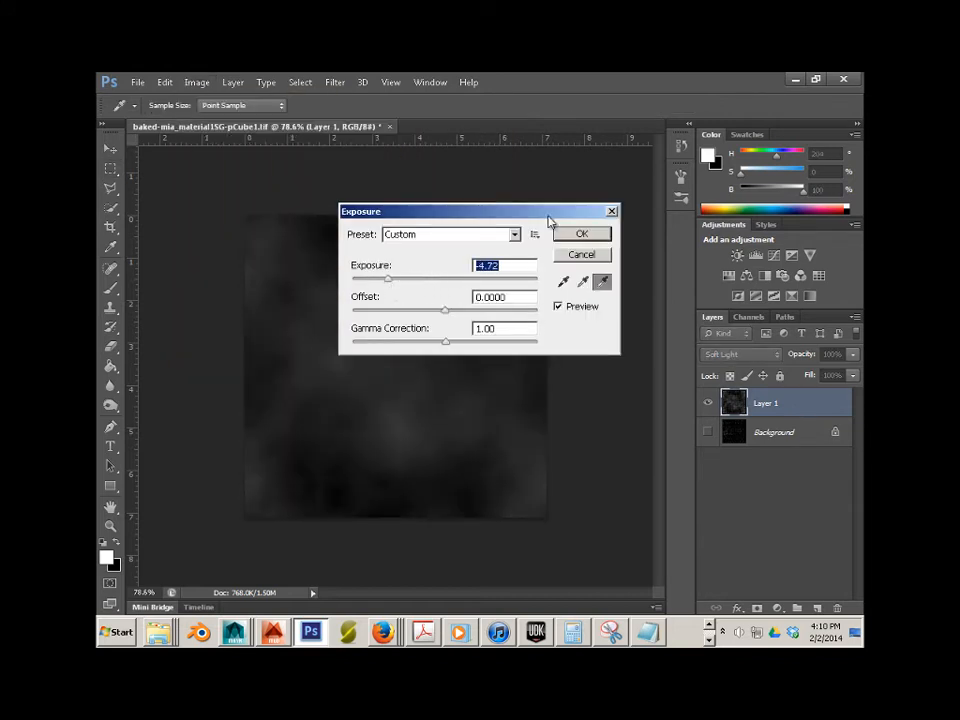
{"action": "left_click", "coordinate": [581, 233]}
Save the darkened image over trans_material in the lightMap folder as a TIFF with no image compression
{"action": "left_click", "coordinate": [137, 82]}
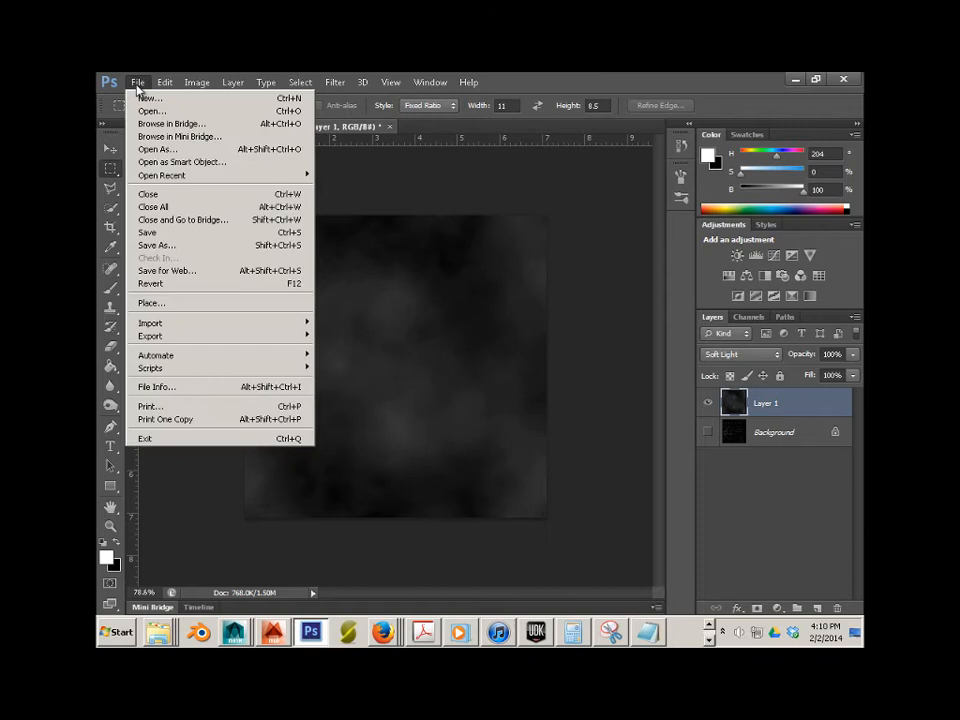
{"action": "left_click", "coordinate": [158, 245]}
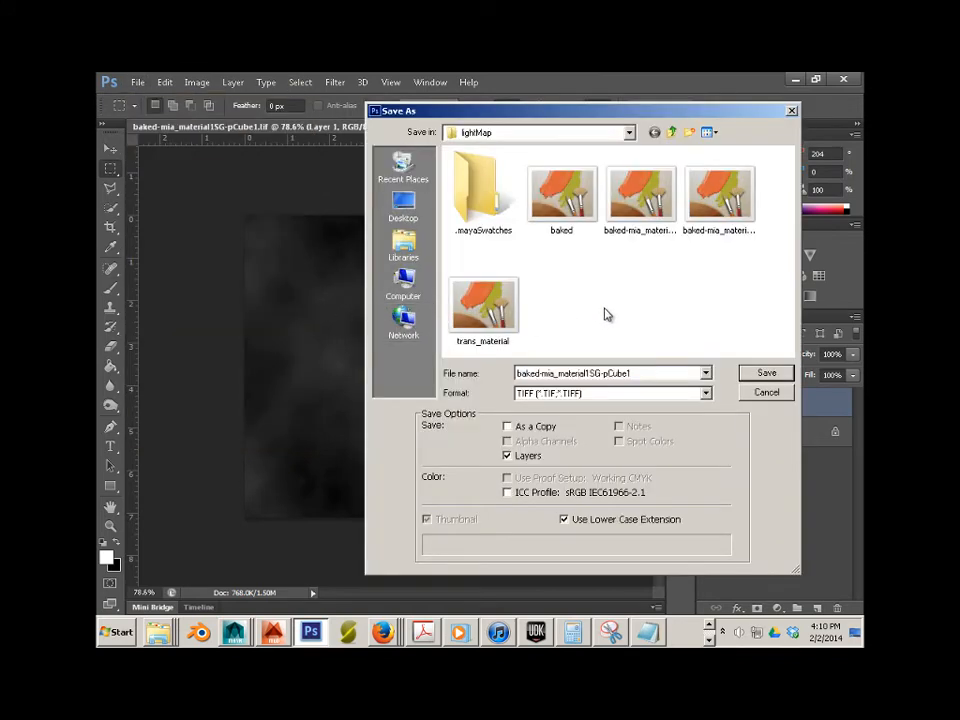
{"action": "left_click", "coordinate": [470, 312]}
{"action": "left_click", "coordinate": [768, 370]}
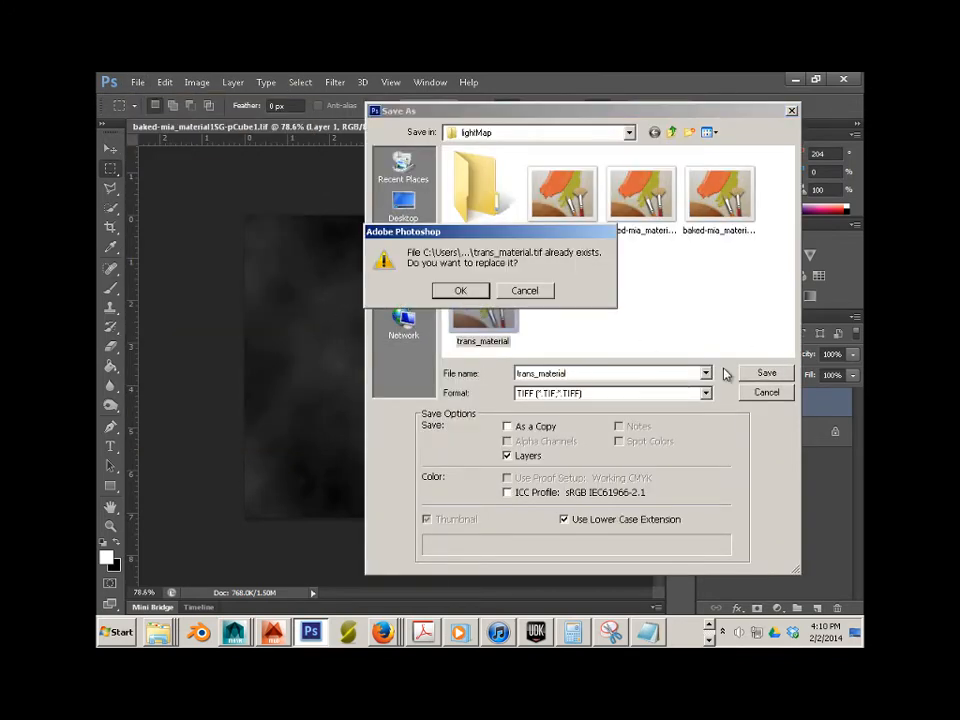
{"action": "left_click", "coordinate": [460, 291]}
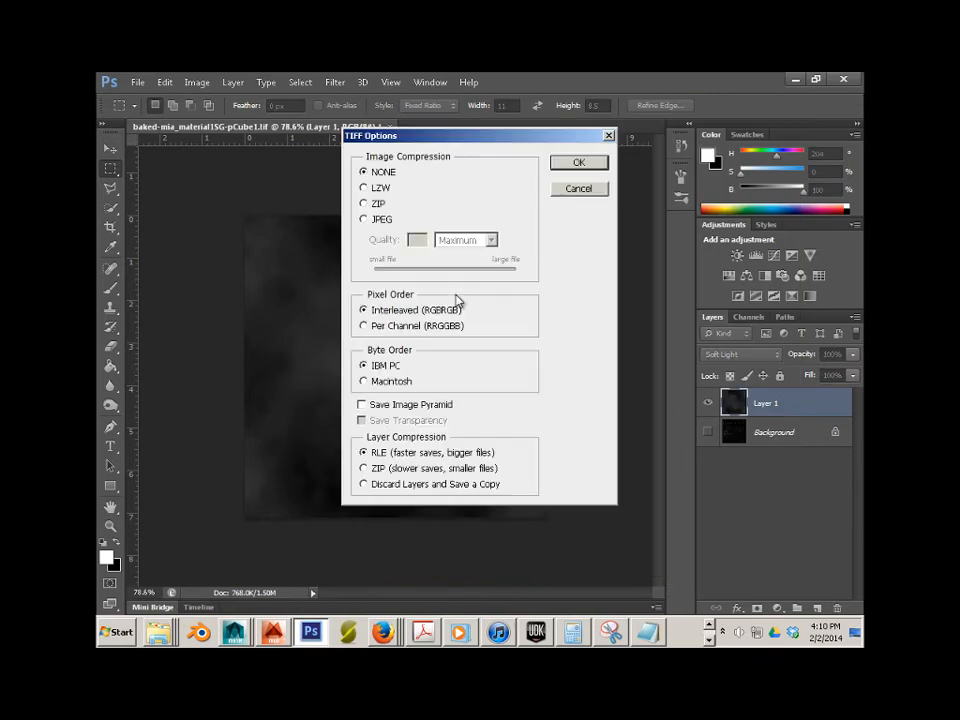
{"action": "left_click", "coordinate": [573, 163]}
Switch back to Maya, reload the trans_material texture's image file, and move the Hypershade clear of the viewport
{"action": "key", "text": "alt+Tab"}
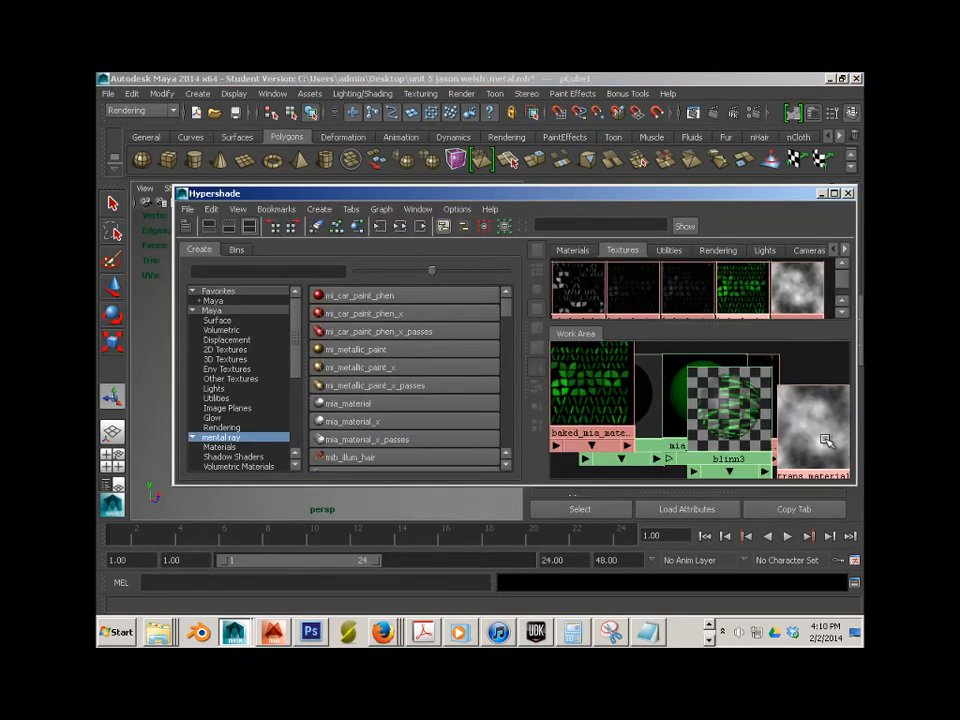
{"action": "right_click", "coordinate": [822, 421]}
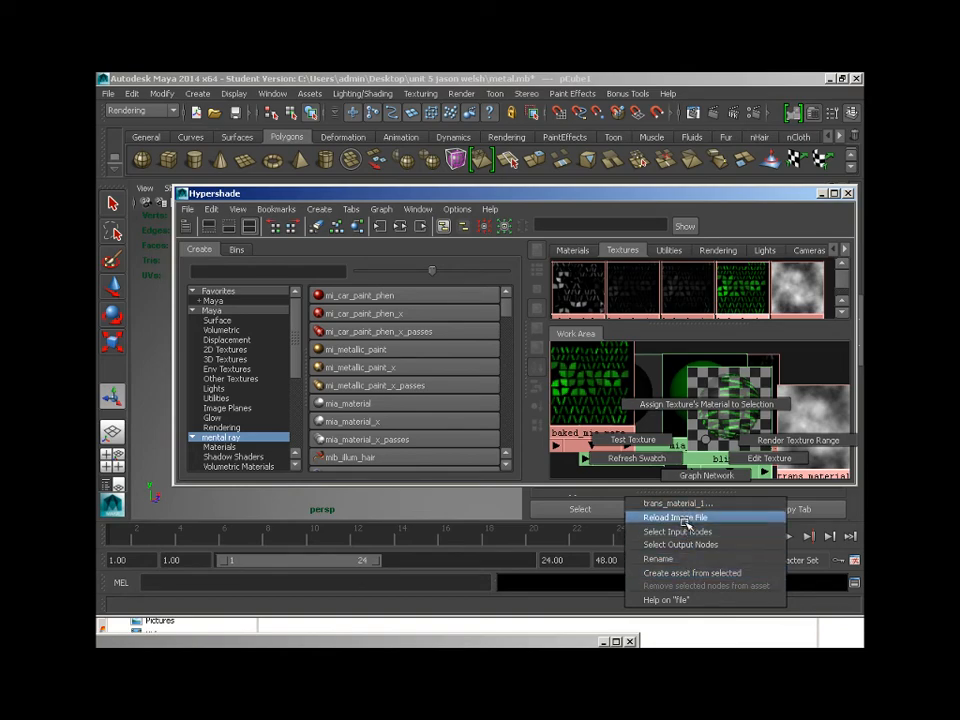
{"action": "left_click", "coordinate": [680, 517]}
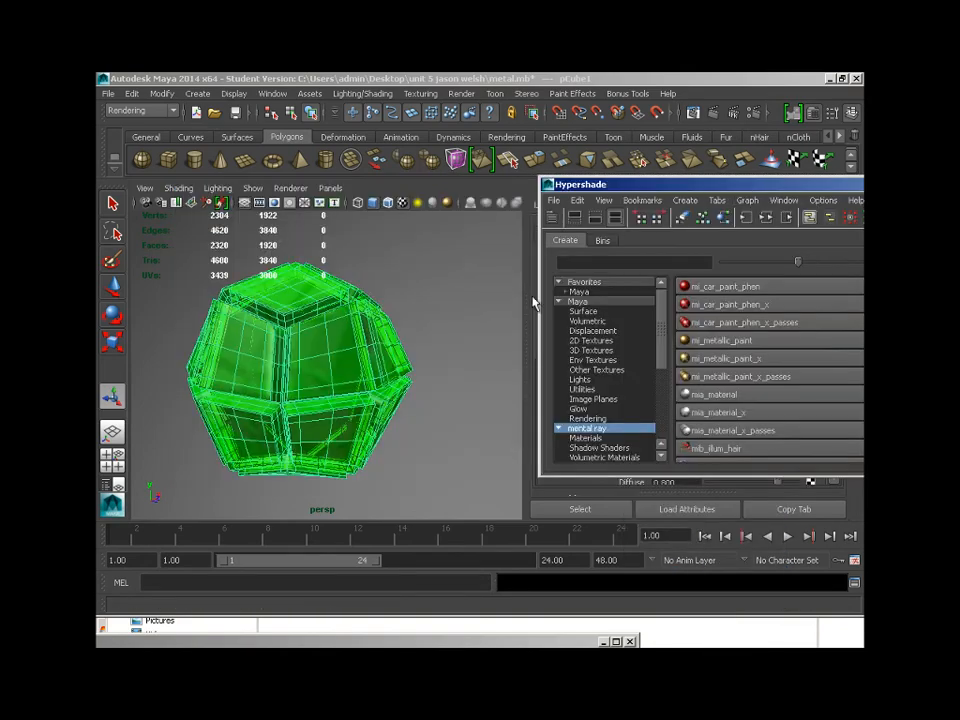
Examine the ball's transparency with the darkened texture, both deselected and selected
{"action": "left_click", "coordinate": [472, 322]}
{"action": "left_click_drag", "start_coordinate": [366, 338], "coordinate": [406, 362], "text": "alt"}
{"action": "scroll", "coordinate": [348, 365], "scroll_direction": "up", "scroll_amount": 5}
{"action": "scroll", "coordinate": [375, 349], "scroll_direction": "up", "scroll_amount": 1}
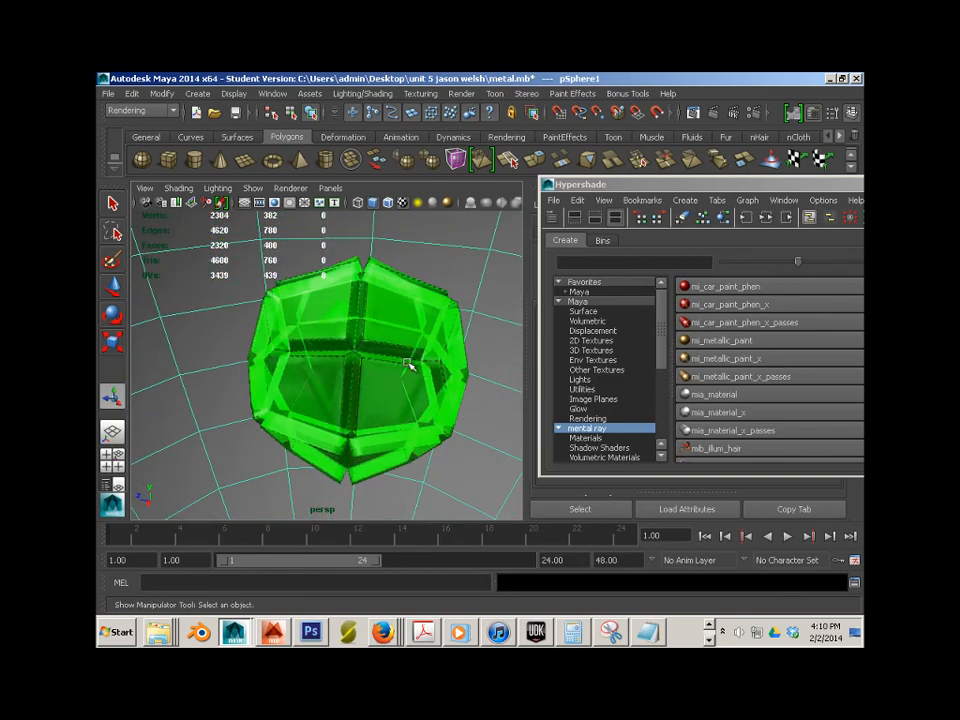
{"action": "left_click", "coordinate": [402, 361]}
{"action": "left_click", "coordinate": [338, 245]}
{"action": "left_click", "coordinate": [354, 322]}
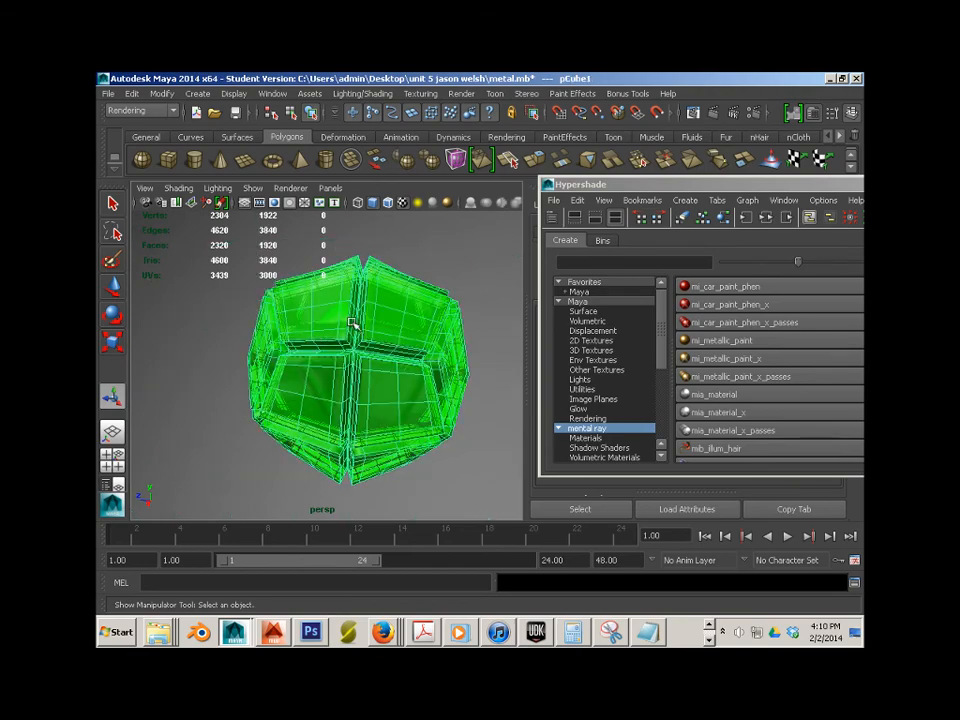
{"action": "left_click_drag", "start_coordinate": [295, 336], "coordinate": [377, 321], "text": "alt"}
{"action": "mouse_move", "coordinate": [377, 321]}
{"action": "right_mouse_down", "text": "alt"}
{"action": "mouse_move", "coordinate": [444, 339]}
{"action": "mouse_move", "coordinate": [378, 341]}
{"action": "right_mouse_up", "text": "alt"}
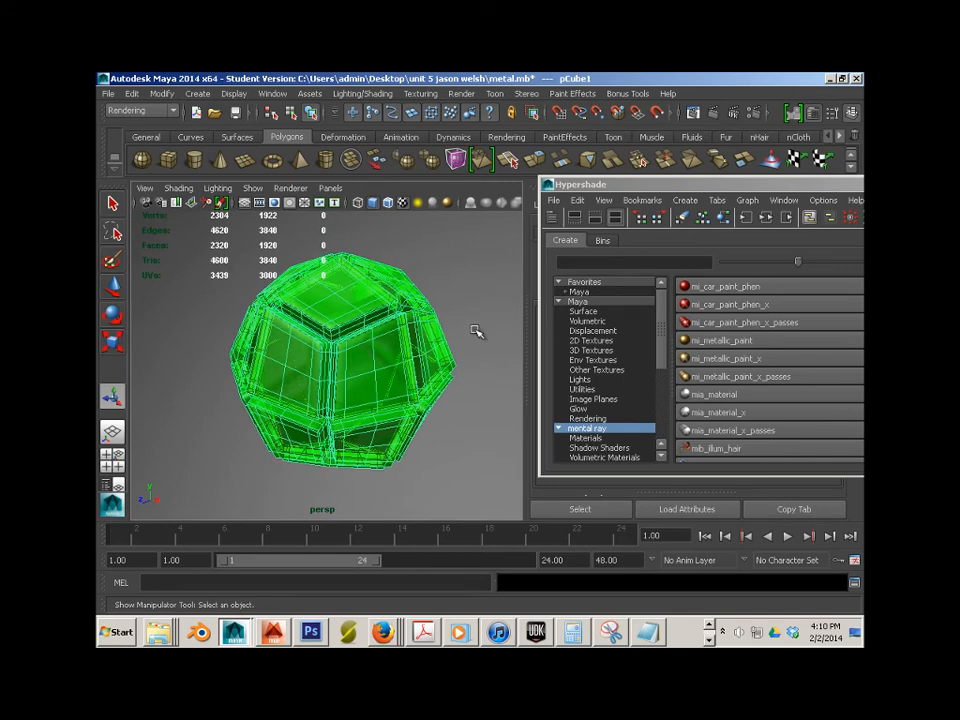
Compare the ball in another viewport renderer, and return to the previous renderer
{"action": "left_click", "coordinate": [291, 188]}
{"action": "left_click", "coordinate": [301, 240]}
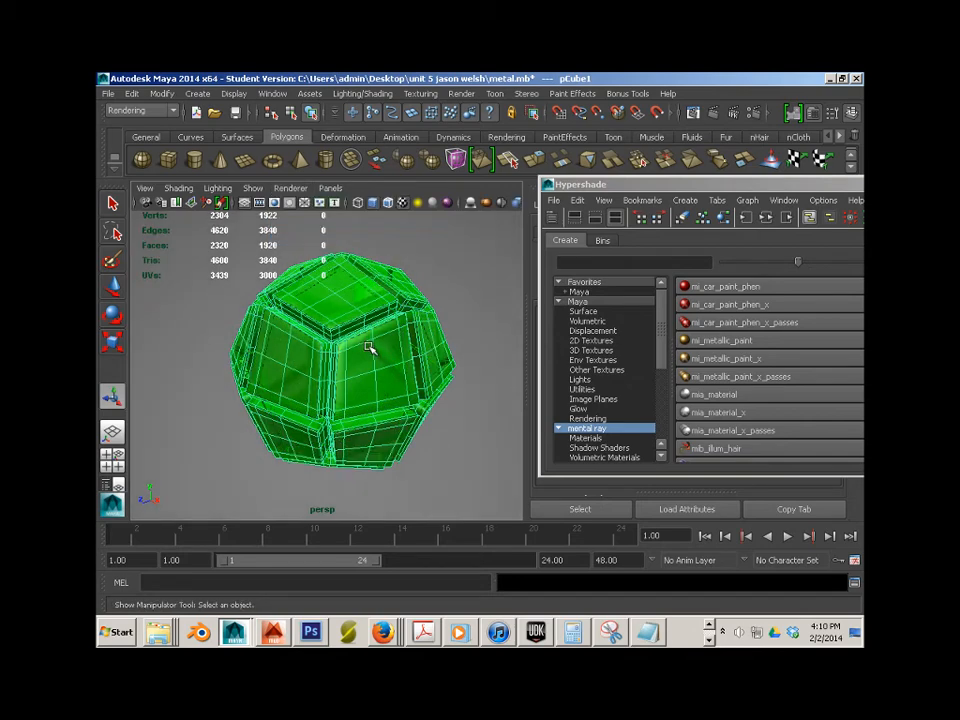
{"action": "left_click", "coordinate": [291, 188]}
{"action": "left_click", "coordinate": [300, 223]}
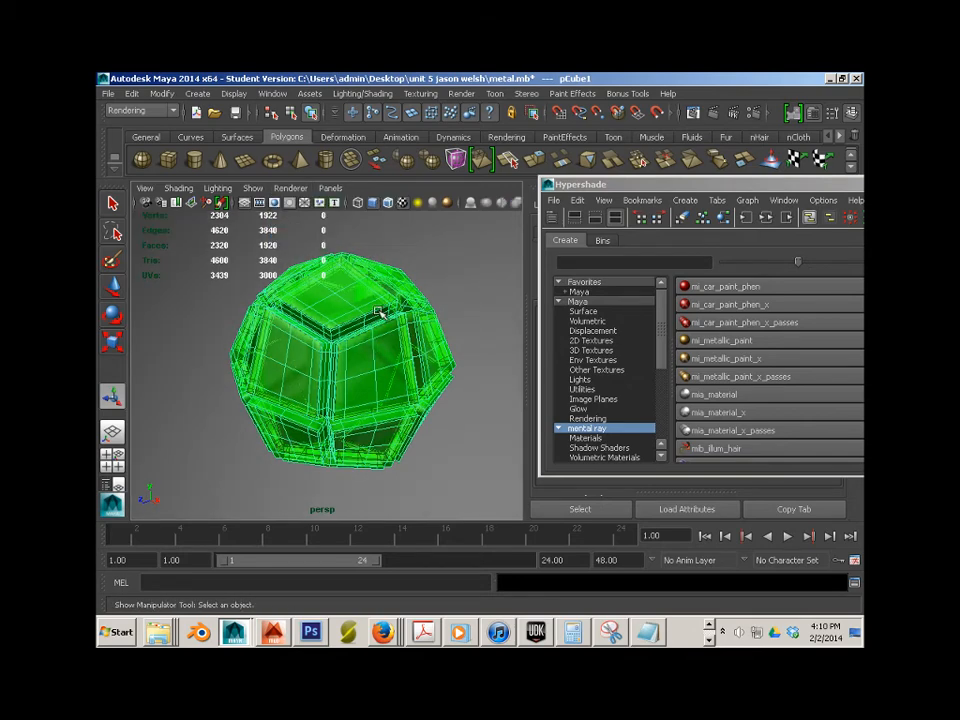
Deselect the ball to inspect its see-through facets, and browse the Hypershade's node categories
{"action": "left_click", "coordinate": [445, 316]}
{"action": "left_click_drag", "start_coordinate": [440, 330], "coordinate": [332, 333], "text": "alt"}
{"action": "right_click_drag", "start_coordinate": [332, 333], "coordinate": [405, 358], "text": "alt"}
{"action": "left_click_drag", "start_coordinate": [405, 358], "coordinate": [384, 370], "text": "alt"}
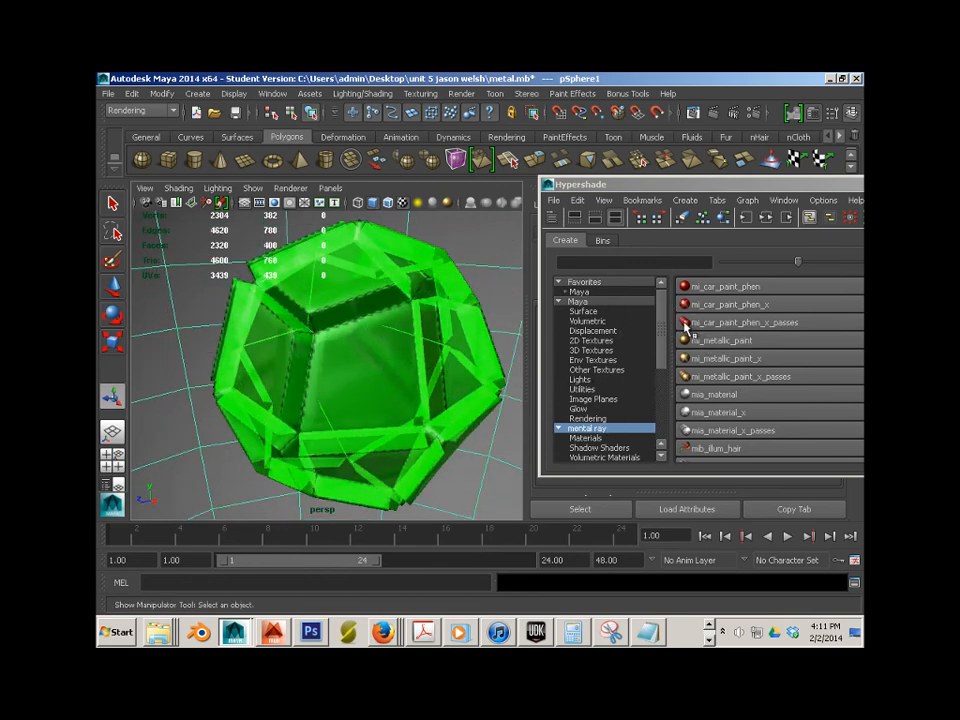
{"action": "scroll", "coordinate": [580, 320], "scroll_direction": "down", "scroll_amount": 5}
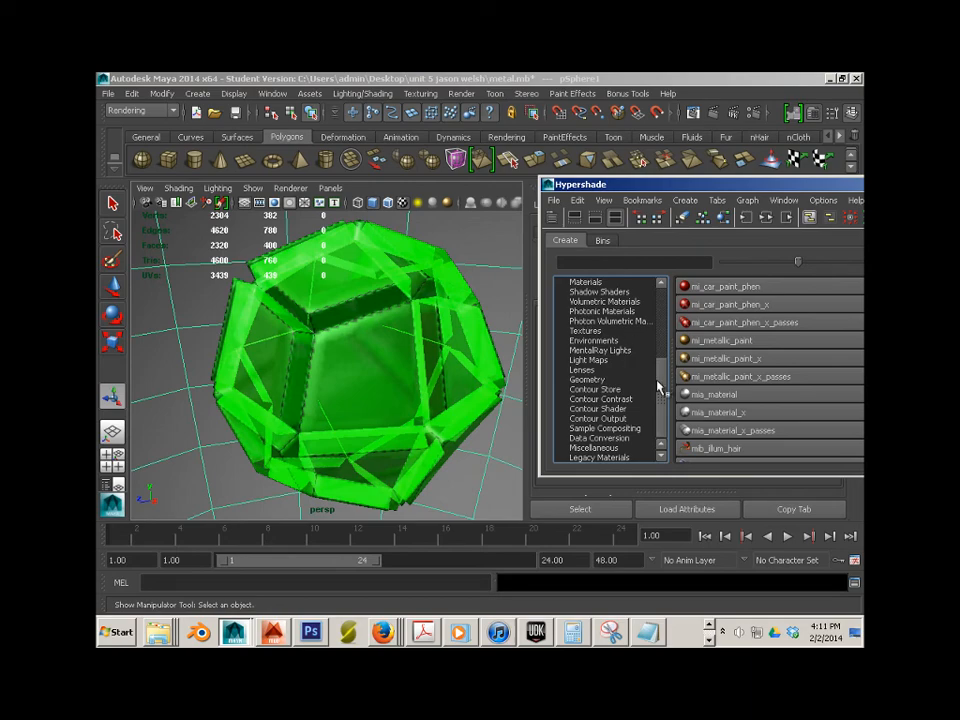
{"action": "left_click_drag", "start_coordinate": [658, 387], "coordinate": [662, 311]}
Select the ball, and select the trans_material texture in the Hypershade
{"action": "left_click", "coordinate": [423, 350]}
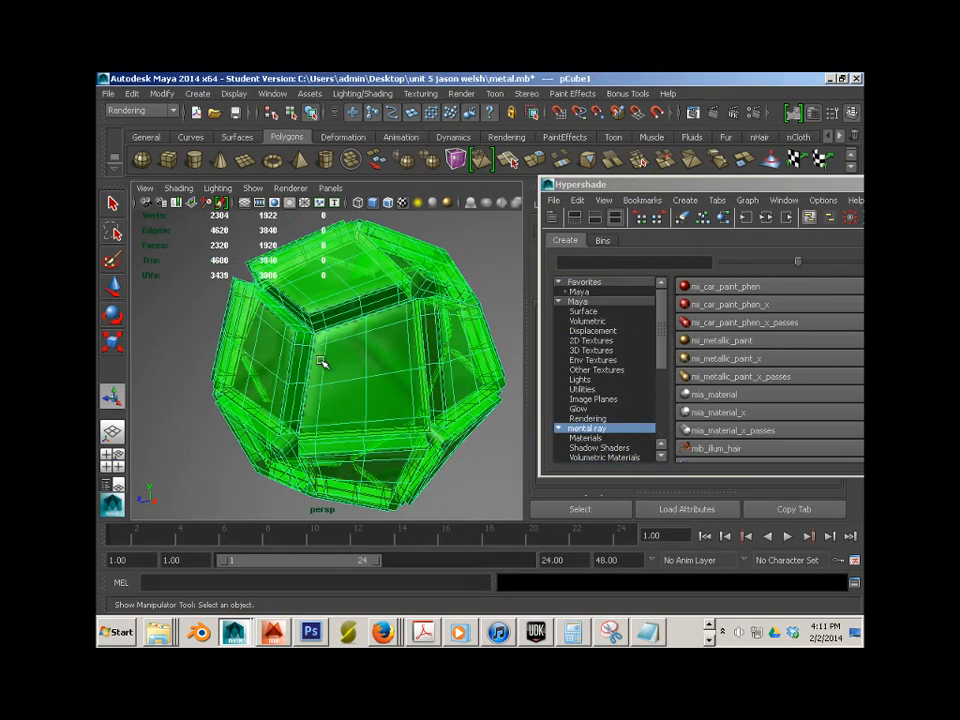
{"action": "left_click_drag", "start_coordinate": [320, 360], "coordinate": [377, 358], "text": "alt"}
{"action": "right_click_drag", "start_coordinate": [336, 335], "coordinate": [366, 319]}
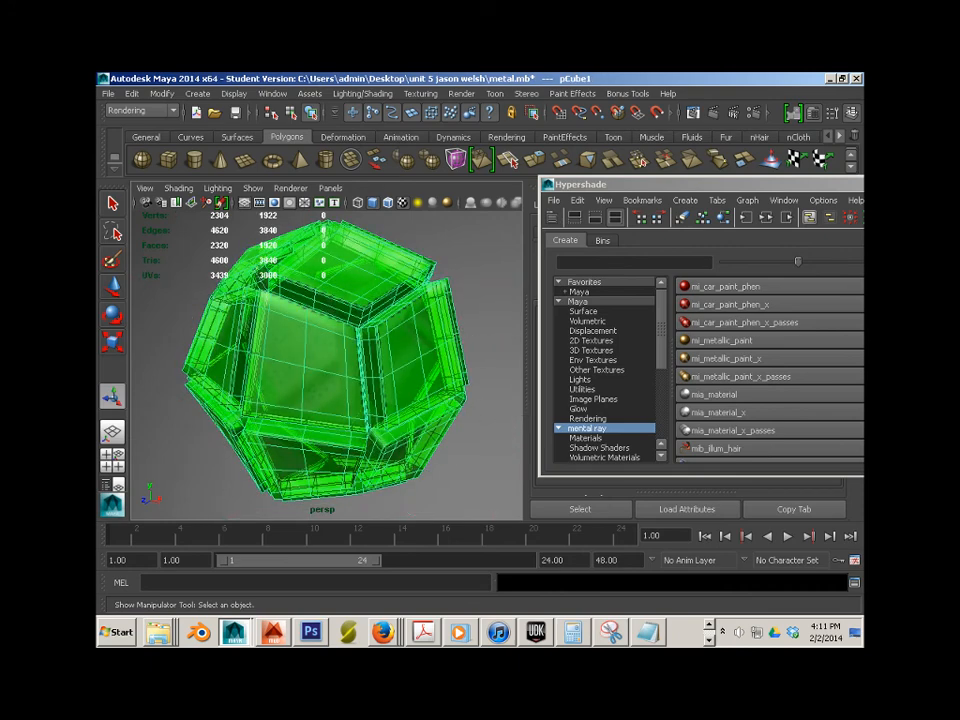
{"action": "left_click", "coordinate": [719, 412]}
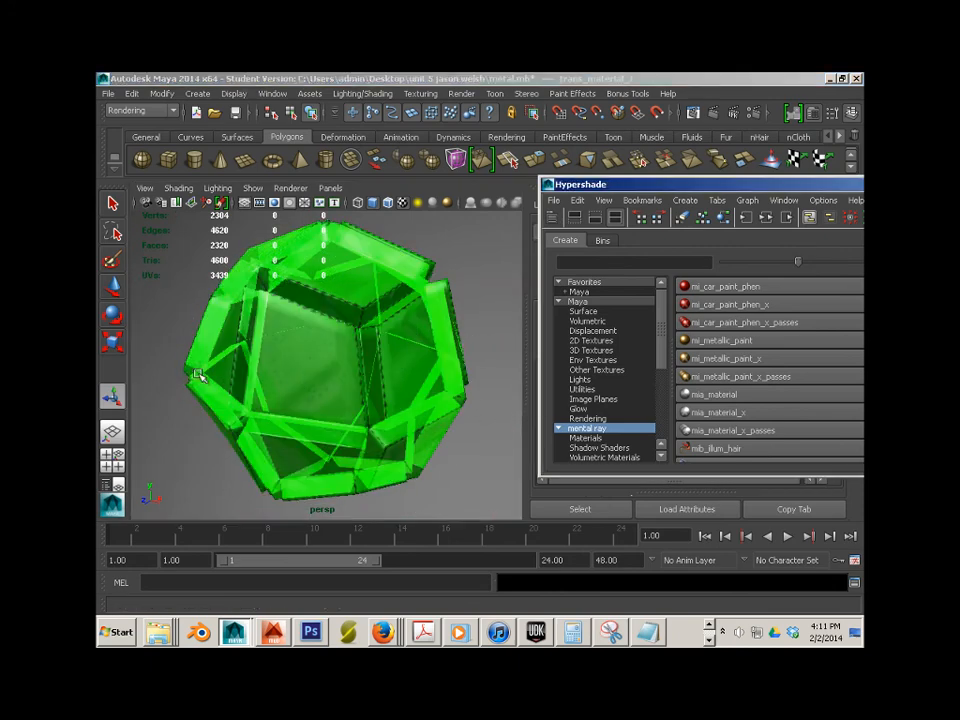
Examine the finished glass ball's transparency from several angles and distances
{"action": "left_click", "coordinate": [491, 346]}
{"action": "left_click_drag", "start_coordinate": [362, 338], "coordinate": [390, 370], "text": "alt"}
{"action": "right_click_drag", "start_coordinate": [343, 352], "coordinate": [385, 372], "text": "alt"}
{"action": "middle_click_drag", "start_coordinate": [385, 372], "coordinate": [396, 401], "text": "alt"}
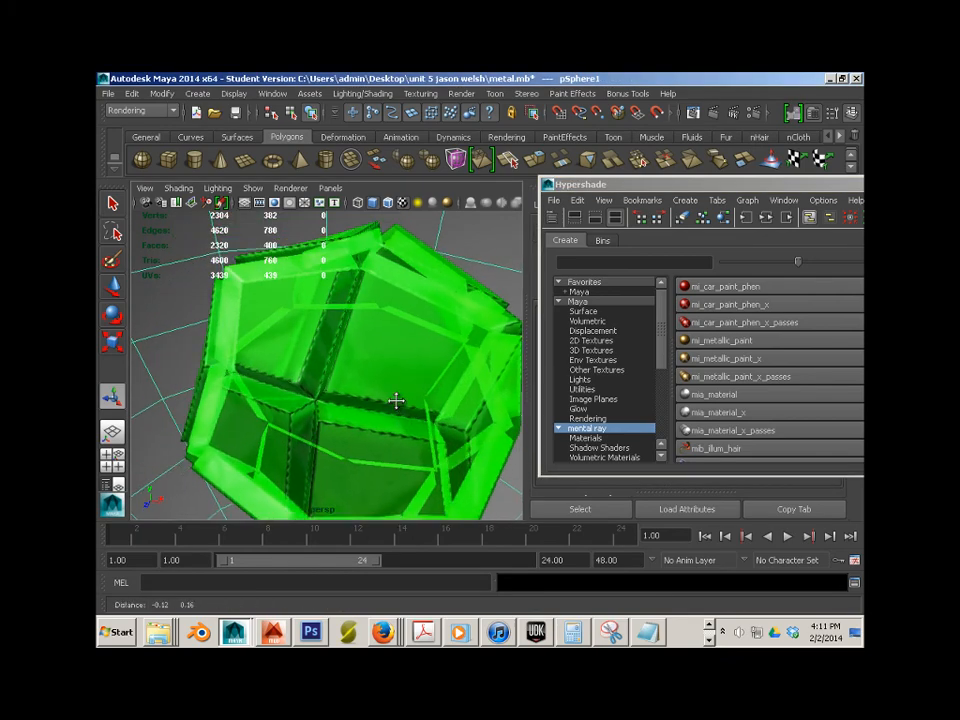
{"action": "left_click_drag", "start_coordinate": [396, 401], "coordinate": [372, 372], "text": "alt"}
{"action": "right_click_drag", "start_coordinate": [372, 372], "coordinate": [290, 345], "text": "alt"}
{"action": "left_click_drag", "start_coordinate": [369, 386], "coordinate": [329, 379], "text": "alt"}
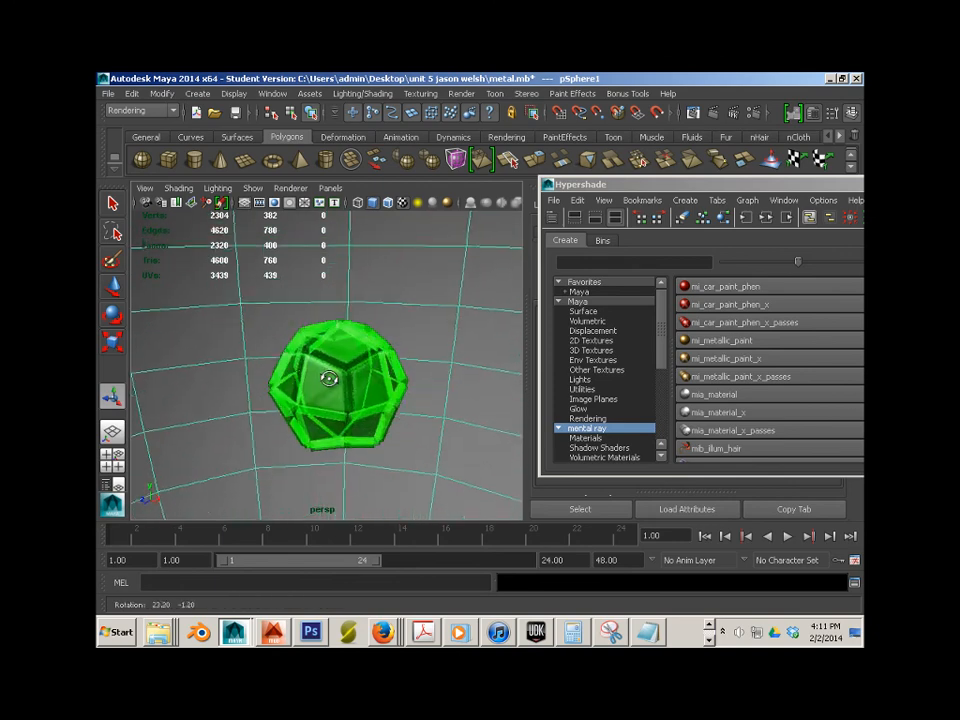
{"action": "right_click_drag", "start_coordinate": [329, 379], "coordinate": [398, 393], "text": "alt"}
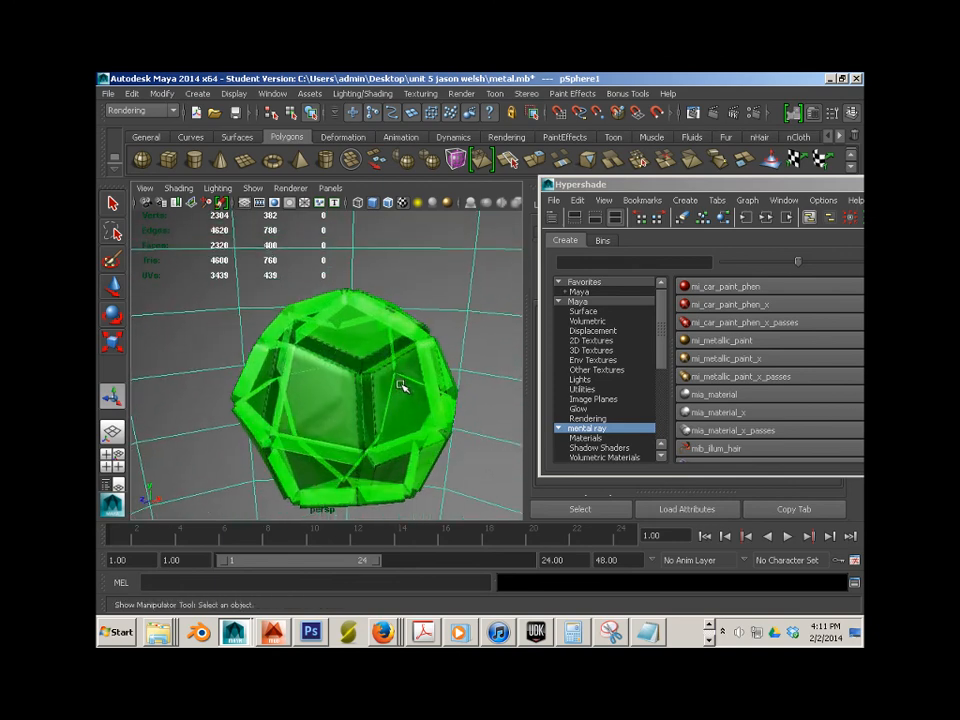